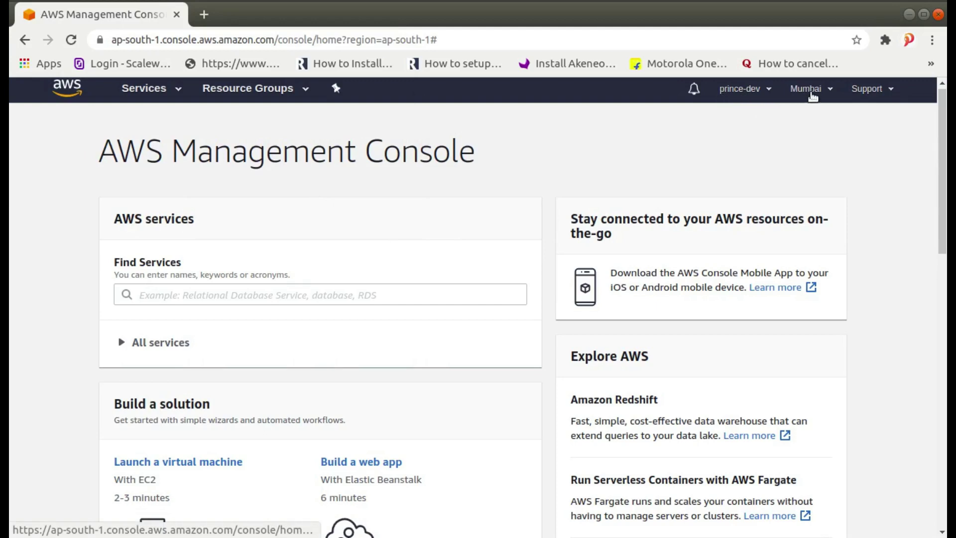
- Leave the region on Mumbai and go to EC2 from the Services menu
{"action": "left_click", "coordinate": [831, 93]}
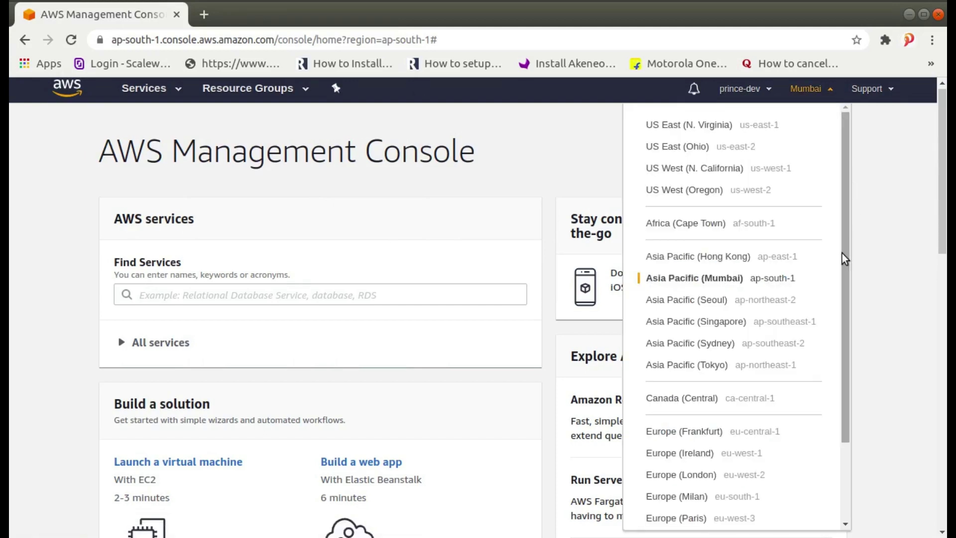
{"action": "scroll", "coordinate": [842, 299], "scroll_direction": "down", "scroll_amount": 3}
{"action": "scroll", "coordinate": [837, 348], "scroll_direction": "up", "scroll_amount": 3}
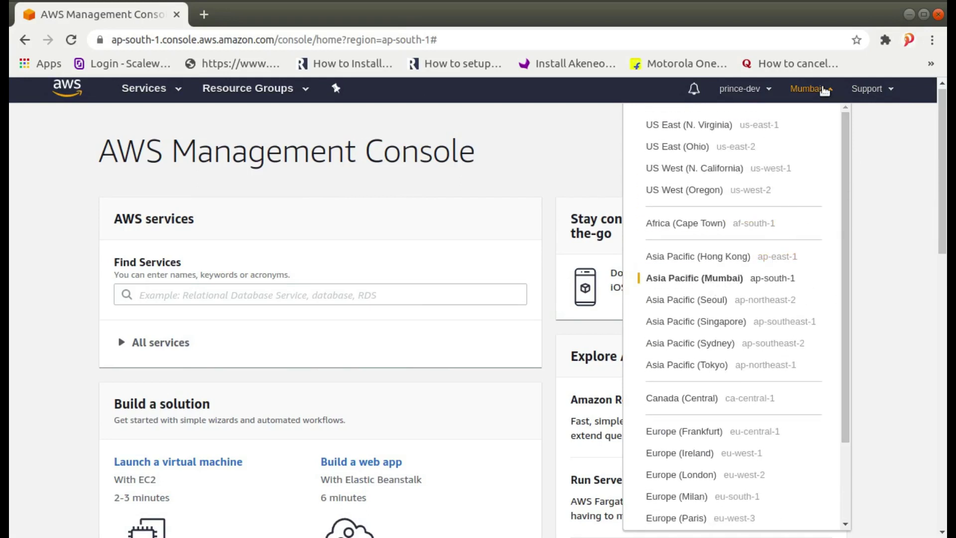
{"action": "left_click", "coordinate": [816, 92]}
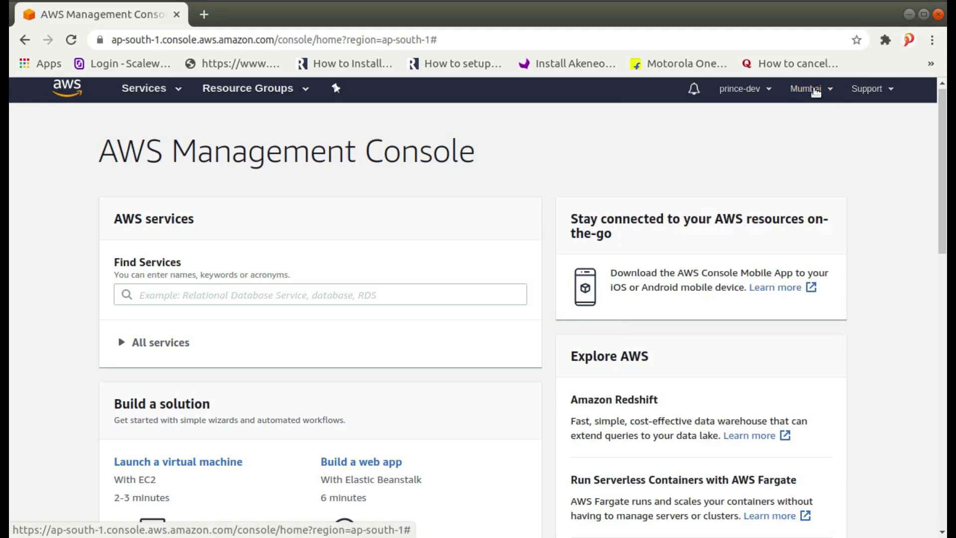
{"action": "left_click", "coordinate": [162, 89]}
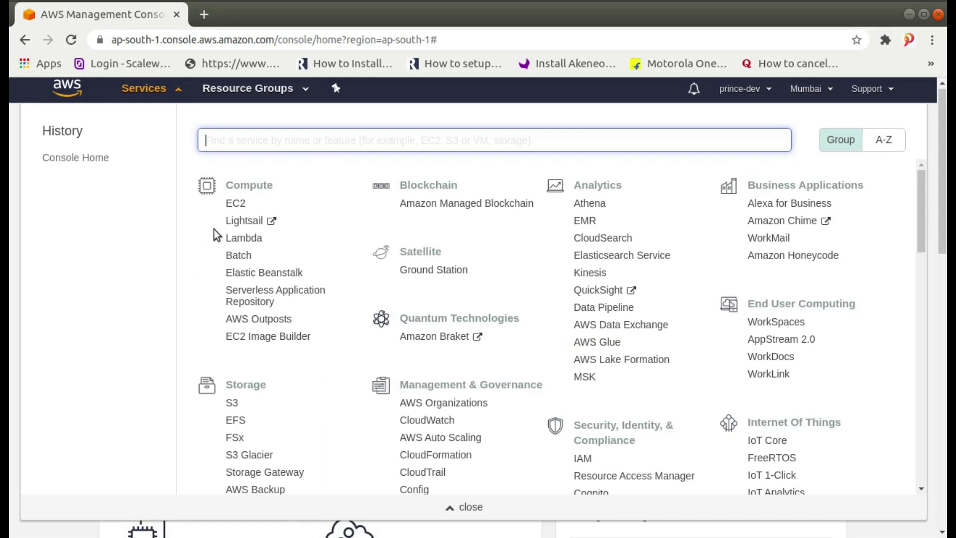
{"action": "left_click", "coordinate": [238, 207]}
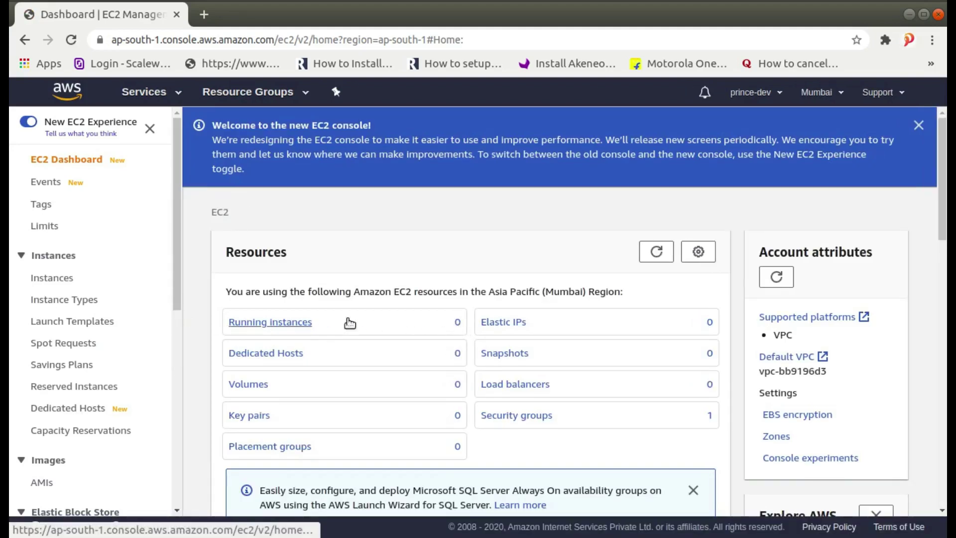
- View running instances and start the Launch Instance wizard
{"action": "left_click", "coordinate": [271, 327]}
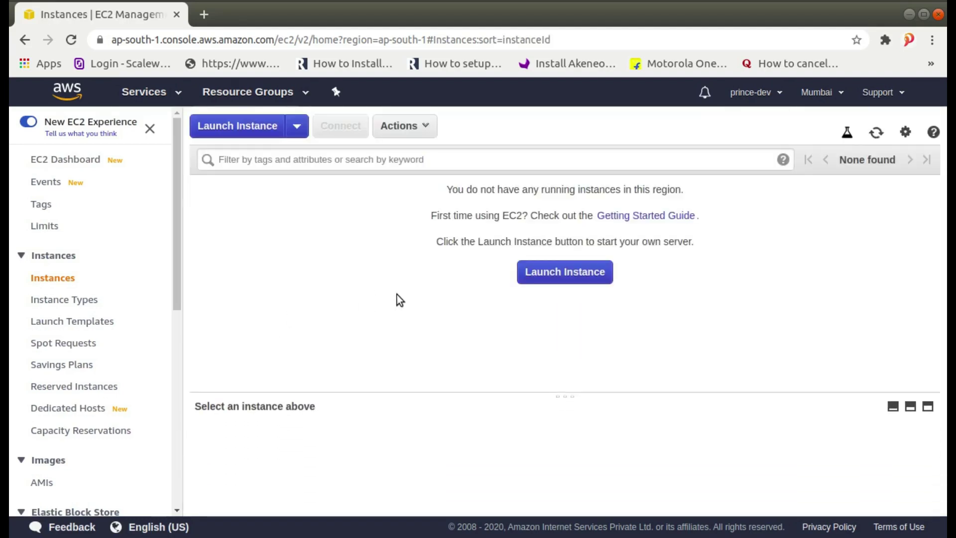
{"action": "left_click", "coordinate": [565, 274]}
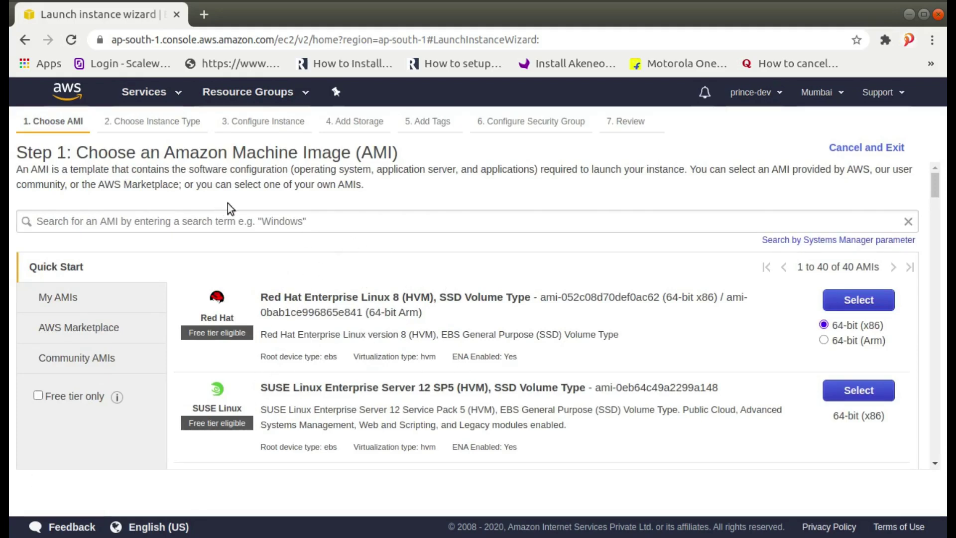
- Search for centos 7 and select the Marketplace CentOS 7 (x86_64) with Updates HVM image
{"action": "left_click", "coordinate": [235, 227]}
{"action": "type", "text": "centos 7"}
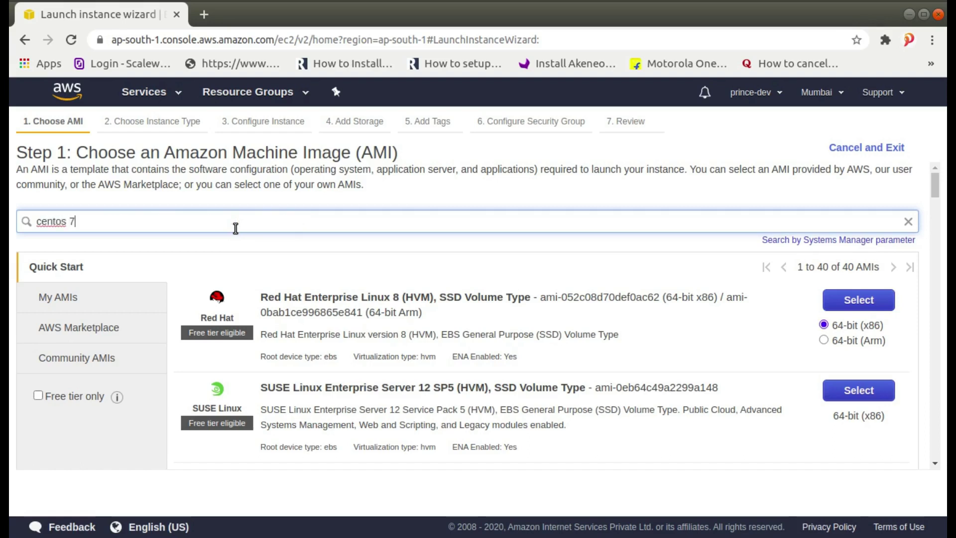
{"action": "key", "text": "Return"}
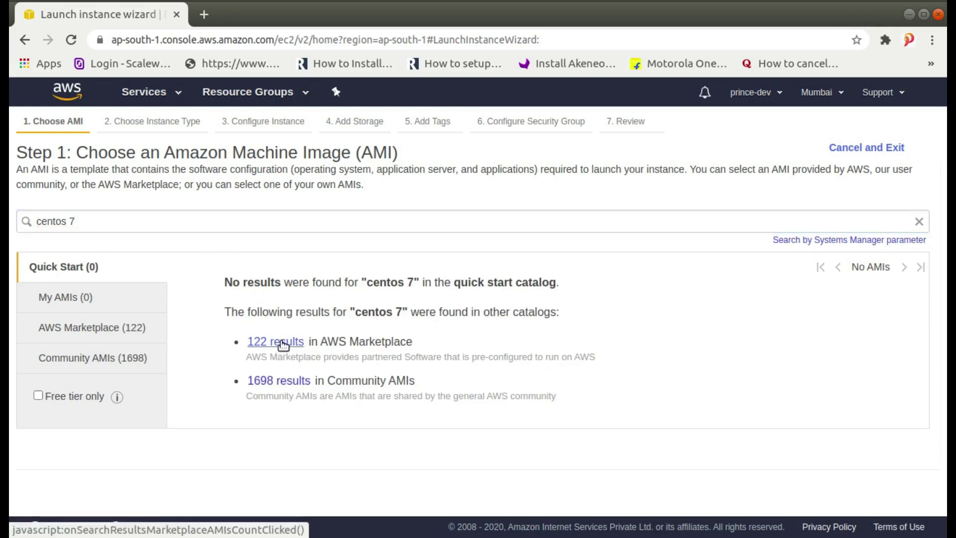
{"action": "left_click", "coordinate": [281, 342]}
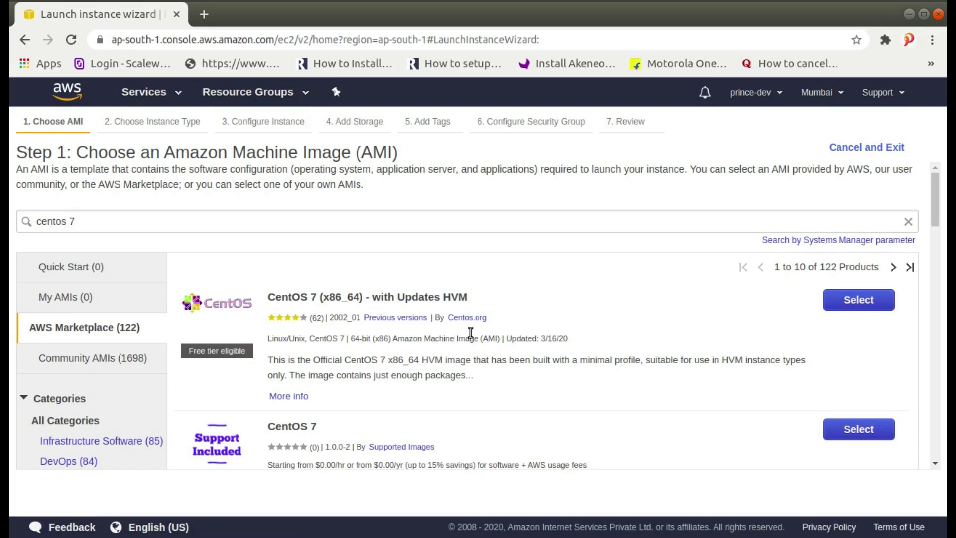
{"action": "left_click", "coordinate": [854, 304]}
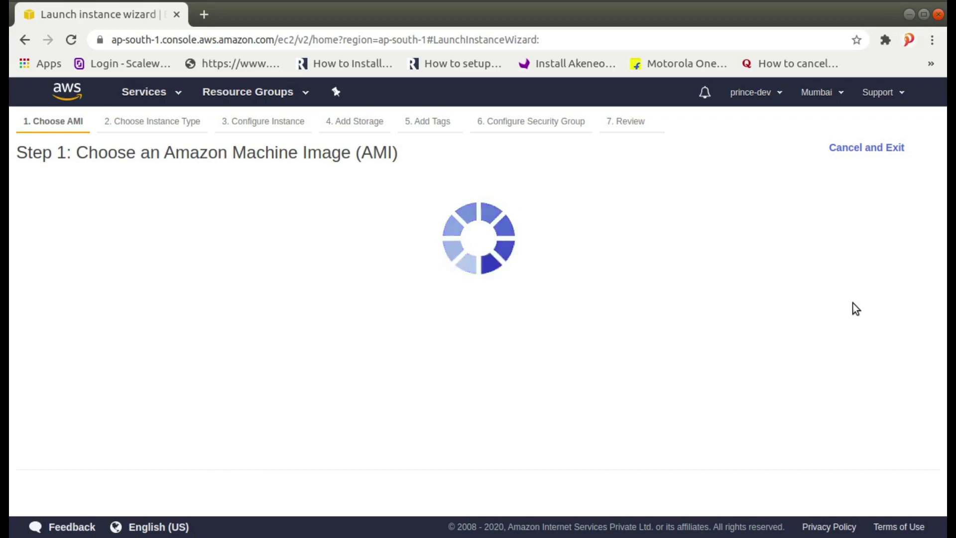
{"action": "mouse_move", "coordinate": [832, 194]}
{"action": "left_mouse_down"}
{"action": "mouse_move", "coordinate": [839, 294]}
{"action": "mouse_move", "coordinate": [814, 519]}
{"action": "left_mouse_up"}
{"action": "left_click_drag", "start_coordinate": [943, 377], "coordinate": [945, 432]}
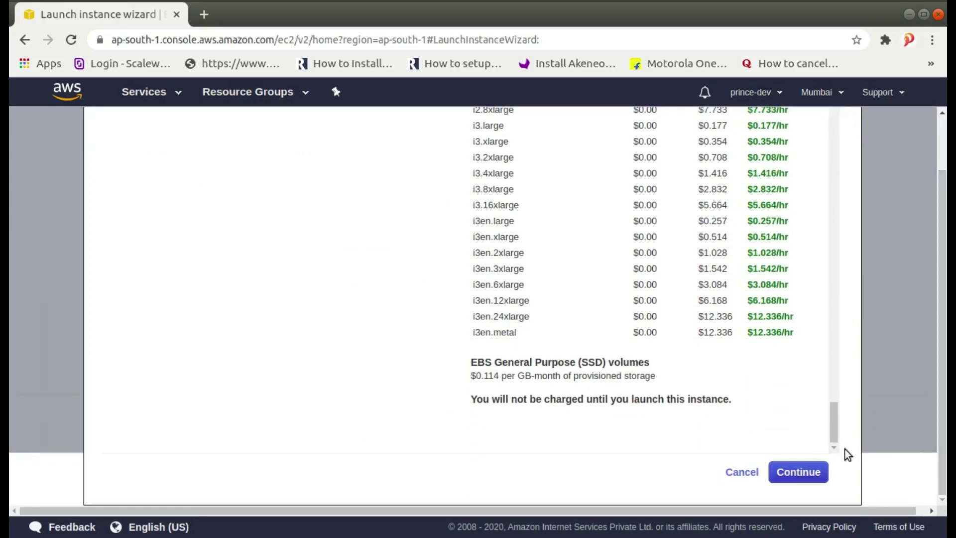
{"action": "left_click", "coordinate": [782, 471]}
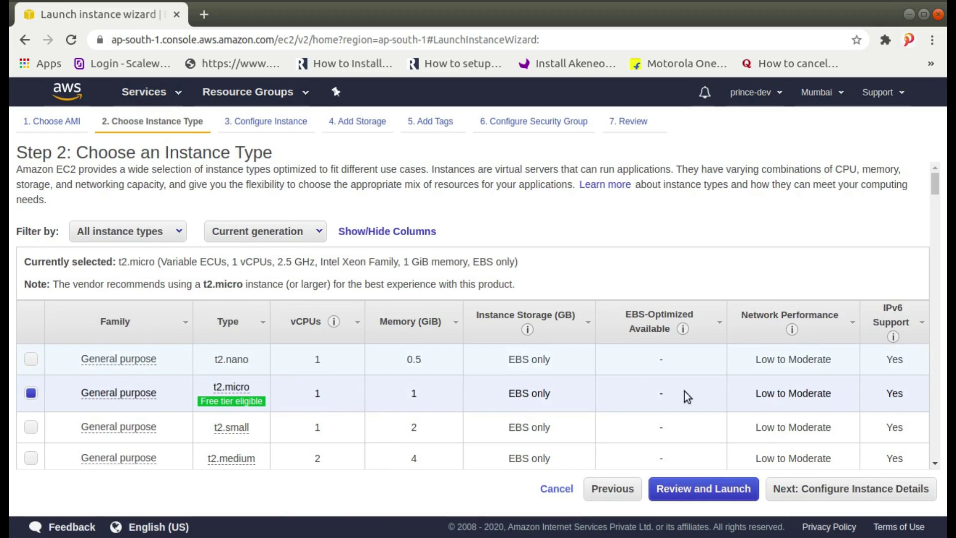
{"action": "left_click_drag", "start_coordinate": [935, 189], "coordinate": [941, 204]}
{"action": "scroll", "coordinate": [942, 202], "scroll_direction": "up", "scroll_amount": 3}
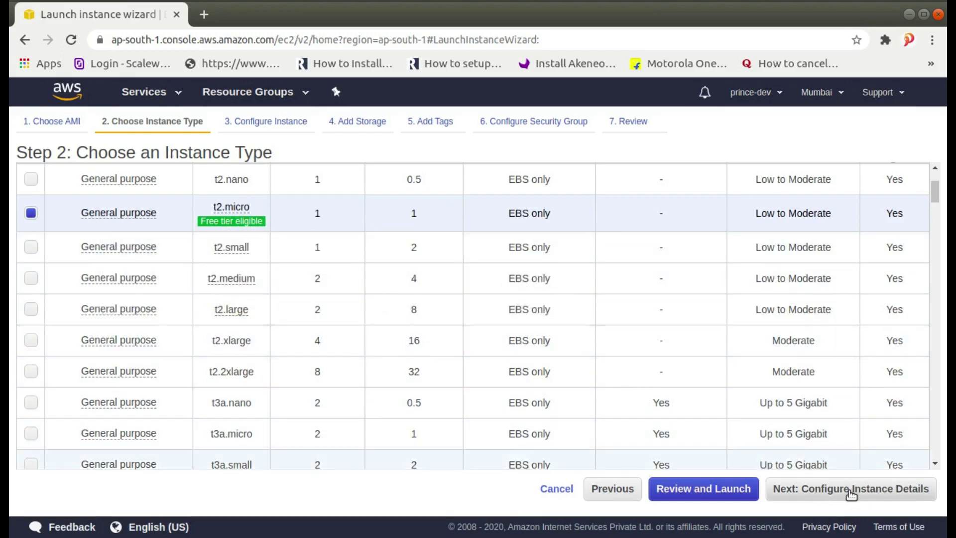
- Keep Subnet at No preference and the default 8 GiB gp2 root volume
{"action": "left_click", "coordinate": [850, 489]}
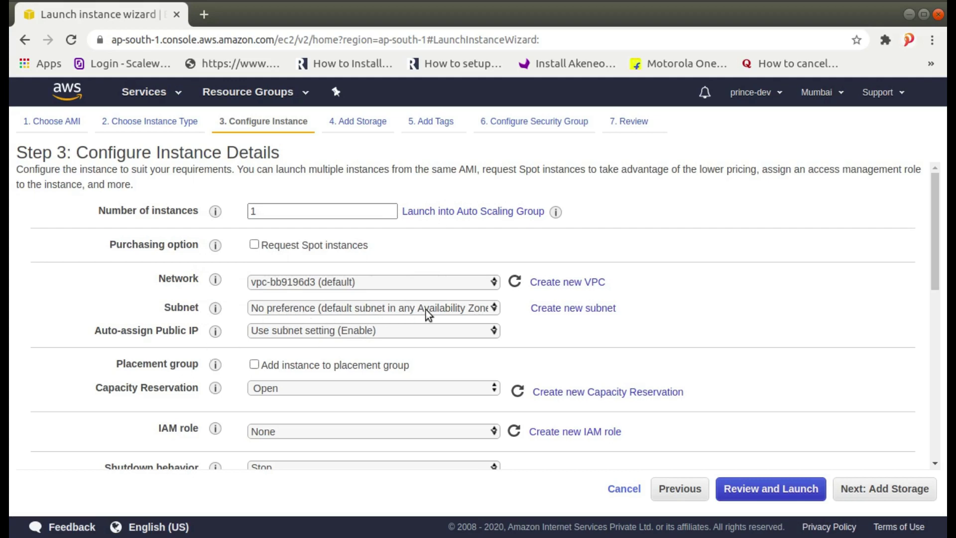
{"action": "left_click", "coordinate": [494, 311]}
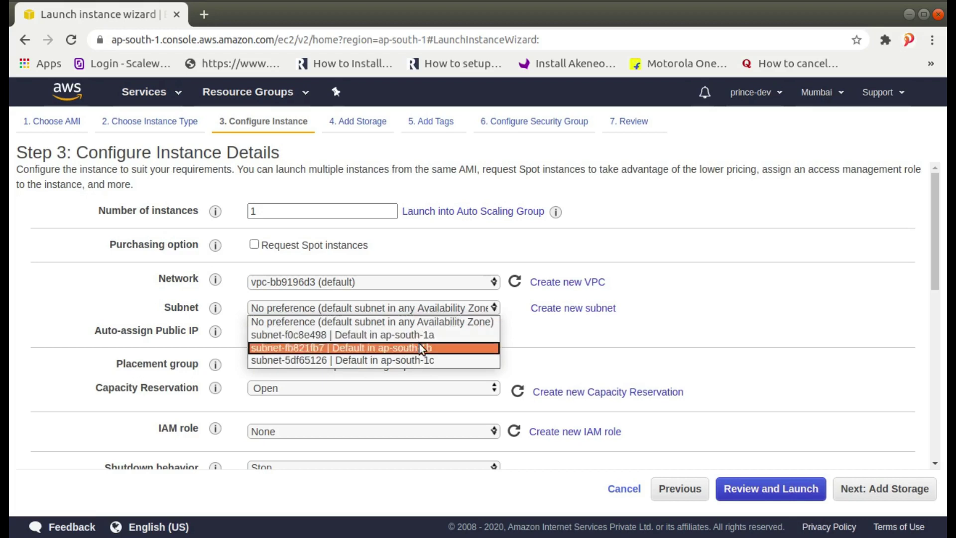
{"action": "left_click", "coordinate": [421, 326]}
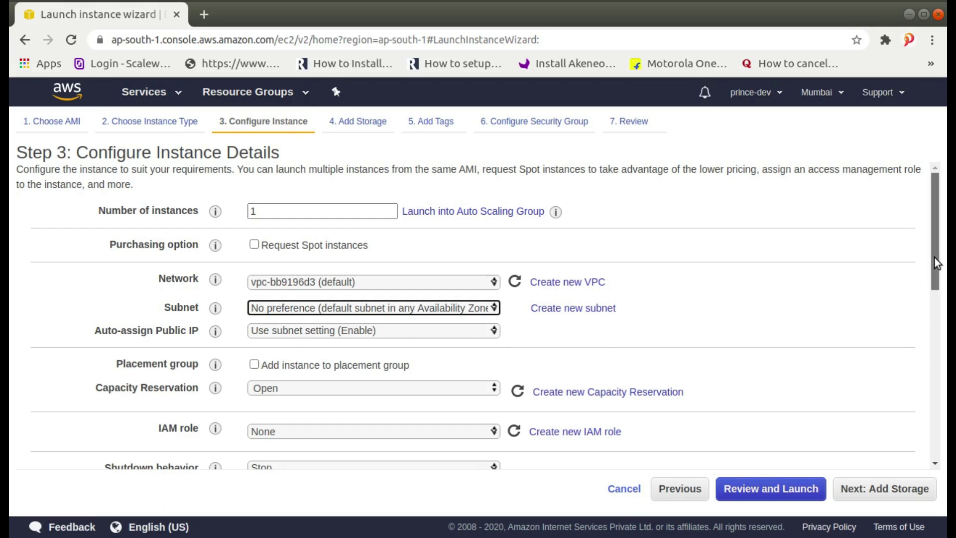
{"action": "mouse_move", "coordinate": [934, 258]}
{"action": "left_mouse_down"}
{"action": "mouse_move", "coordinate": [944, 302]}
{"action": "mouse_move", "coordinate": [937, 438]}
{"action": "left_mouse_up"}
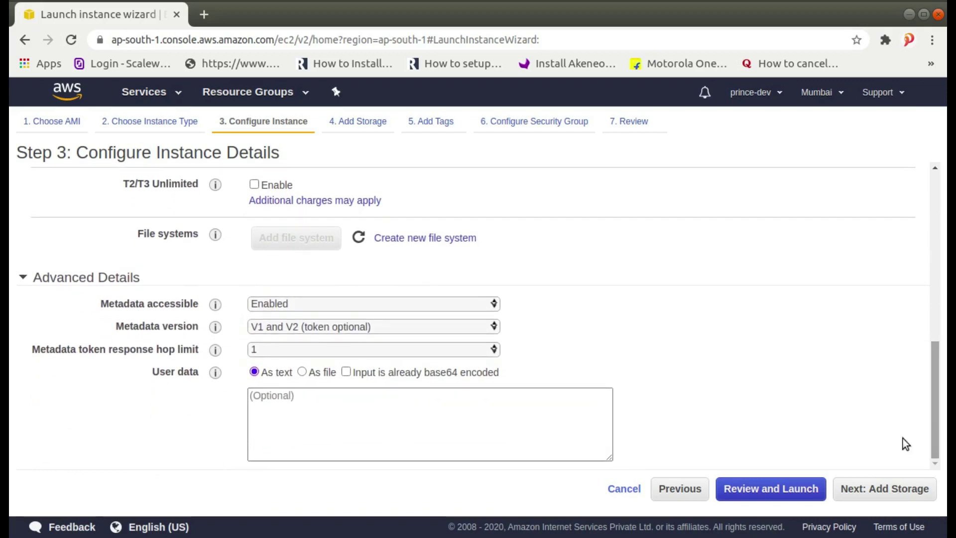
{"action": "left_click", "coordinate": [870, 497]}
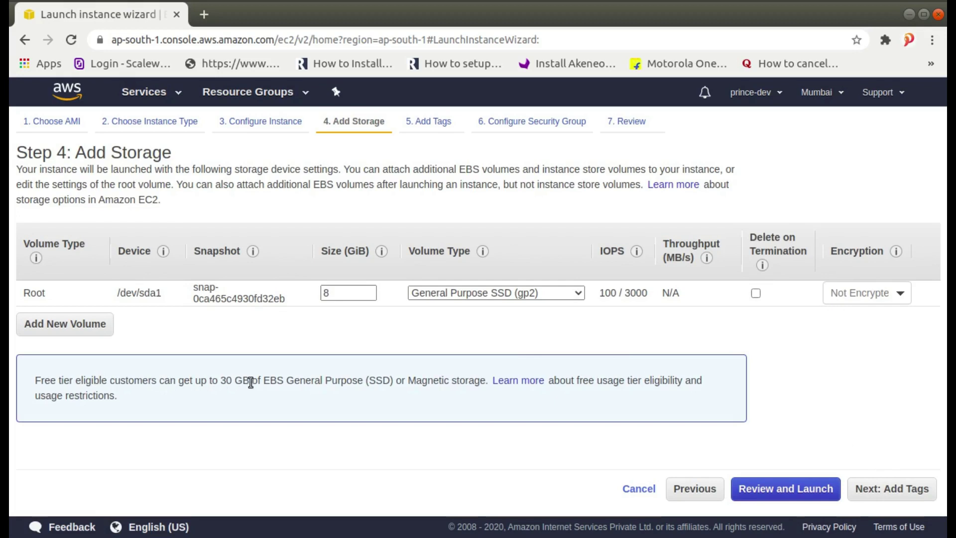
- Add an instance tag with key Name and value MyFirstInstance
{"action": "left_click", "coordinate": [879, 492]}
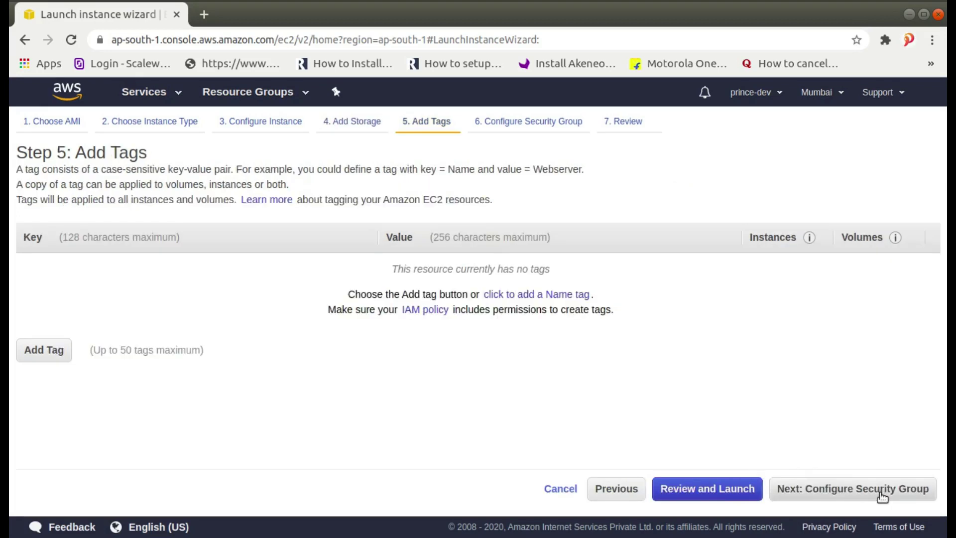
{"action": "left_click", "coordinate": [30, 348]}
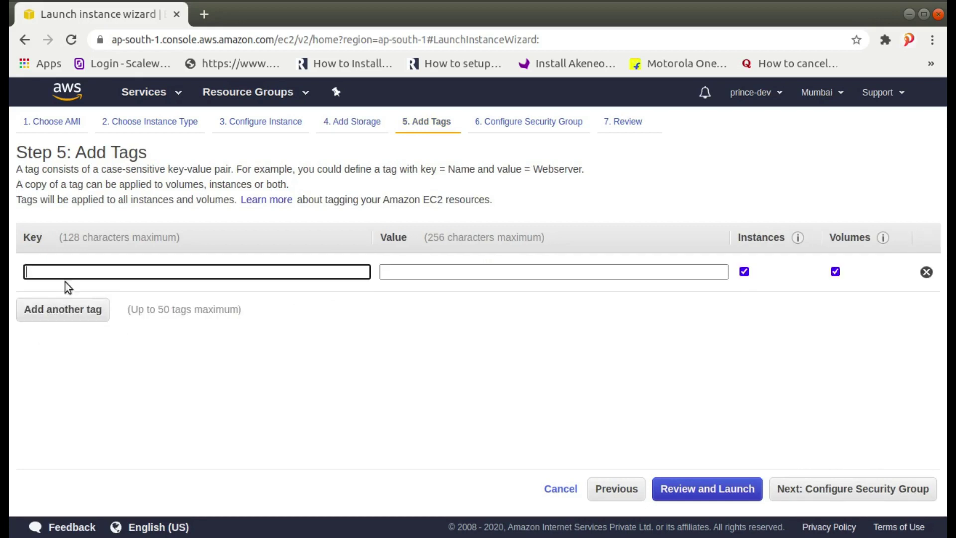
{"action": "type", "text": "N"}
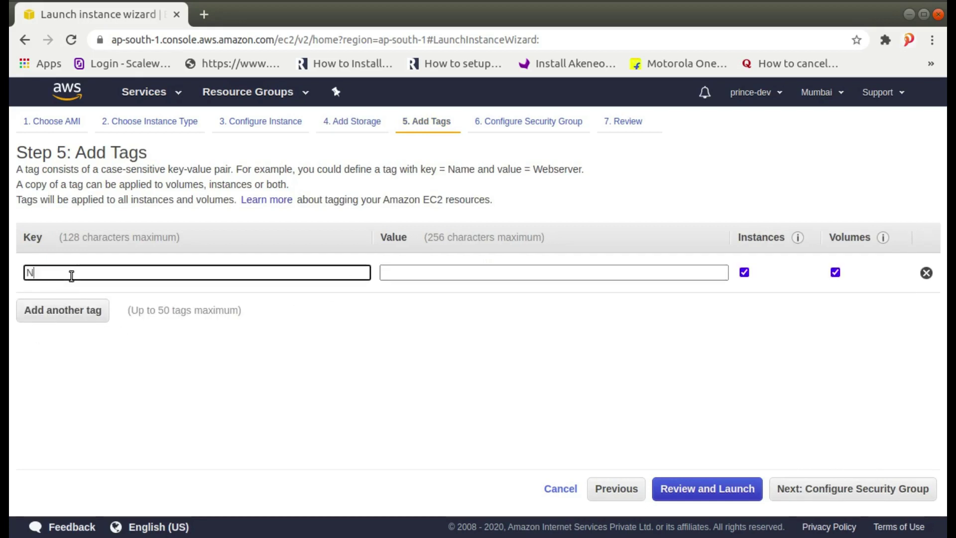
{"action": "type", "text": "ame"}
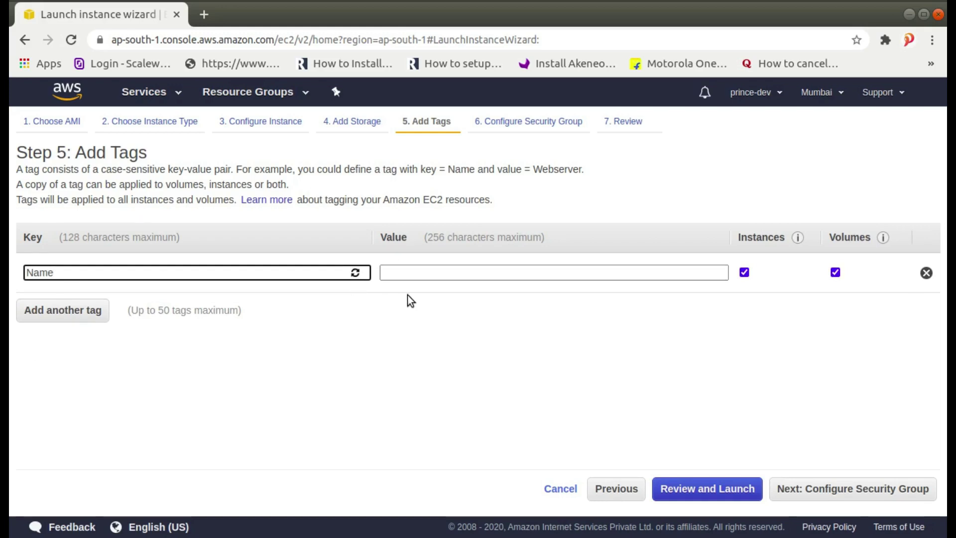
{"action": "left_click", "coordinate": [432, 272]}
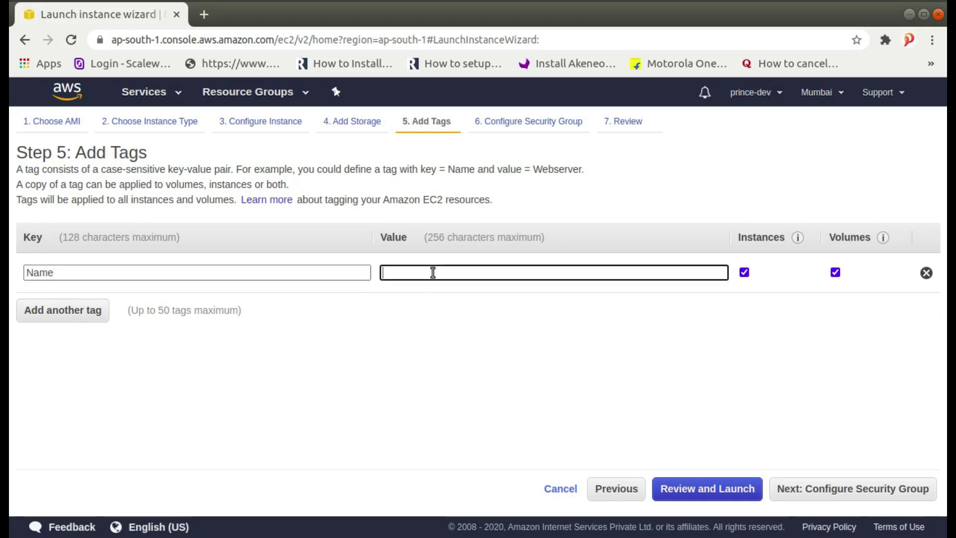
{"action": "type", "text": "My"}
{"action": "type", "text": "FirstInstance"}
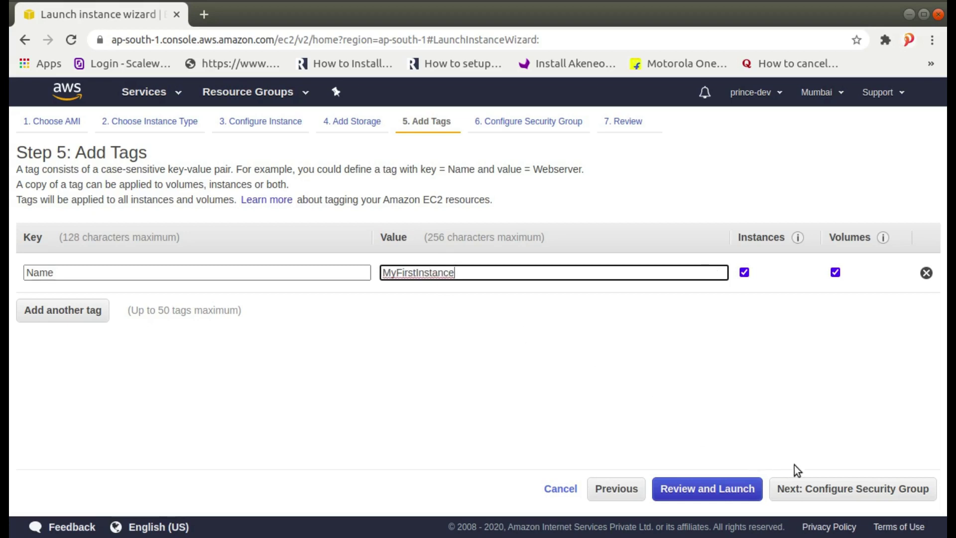
- Name the new security group MyFirstInstance
{"action": "left_click", "coordinate": [840, 490]}
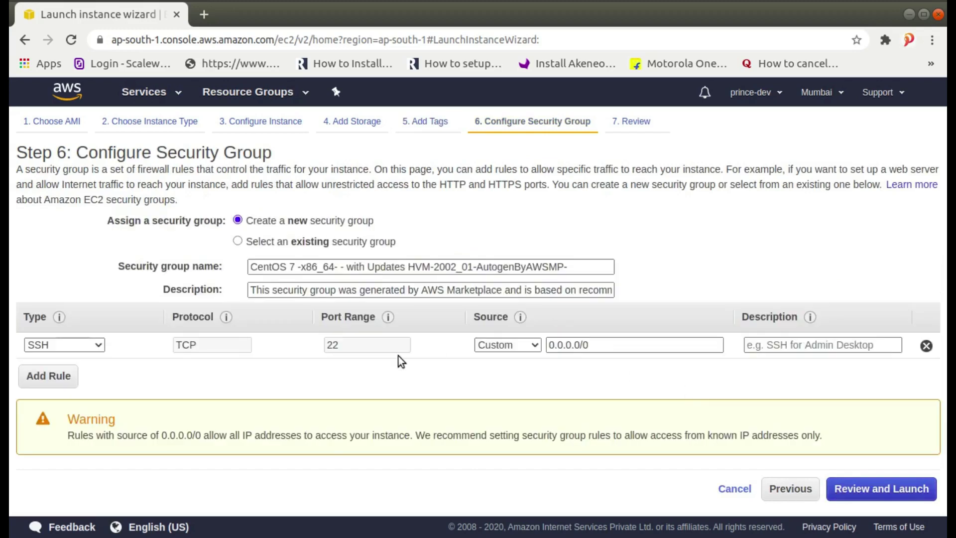
{"action": "left_click", "coordinate": [253, 263]}
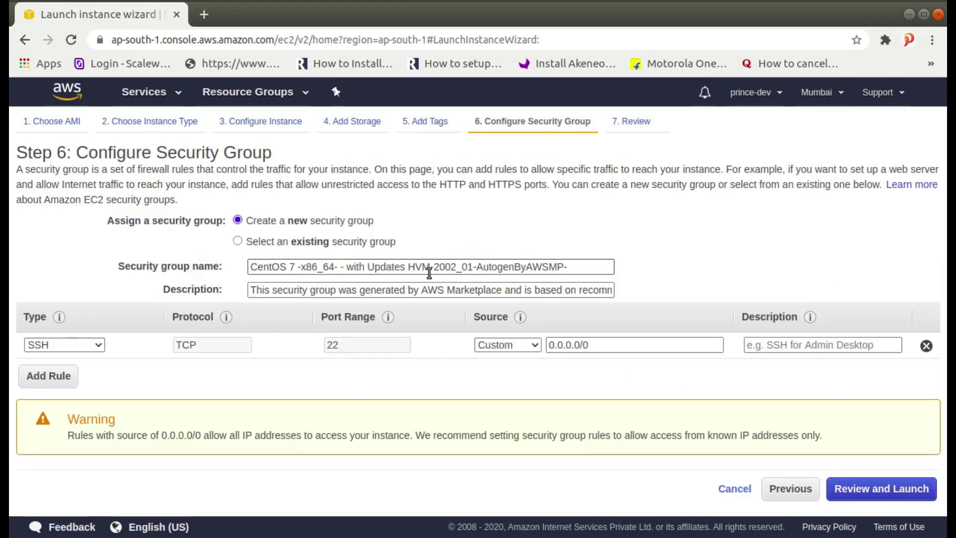
{"action": "left_click_drag", "start_coordinate": [570, 263], "coordinate": [400, 251]}
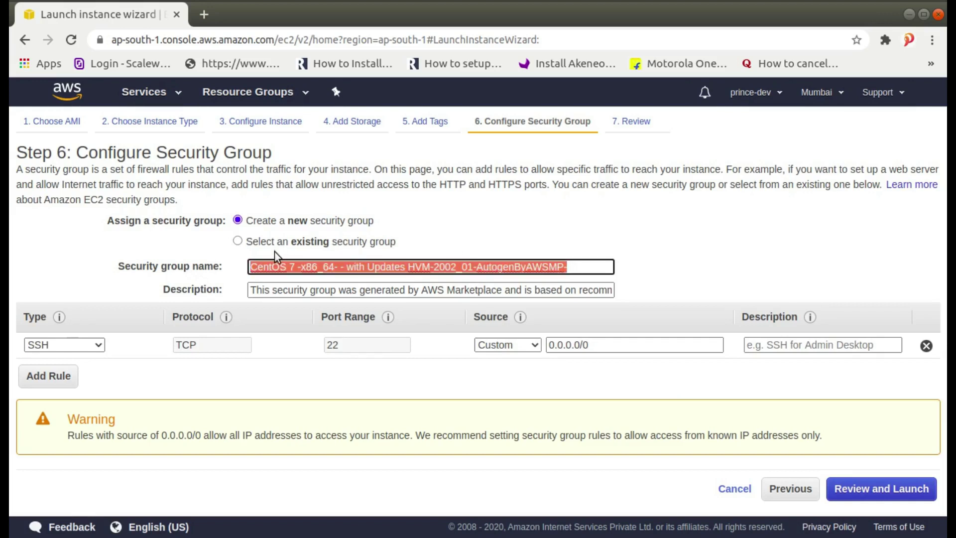
{"action": "type", "text": "M"}
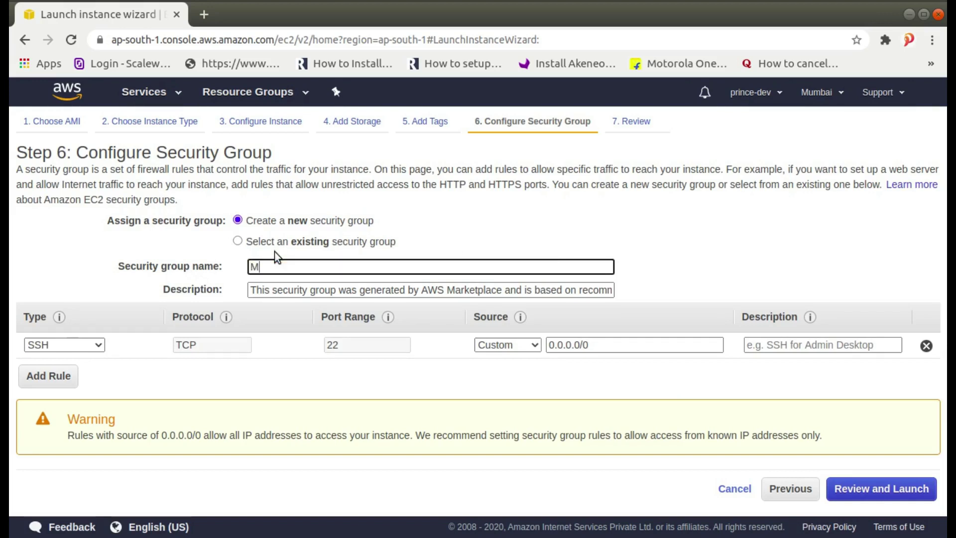
{"action": "type", "text": "yFirstIns"}
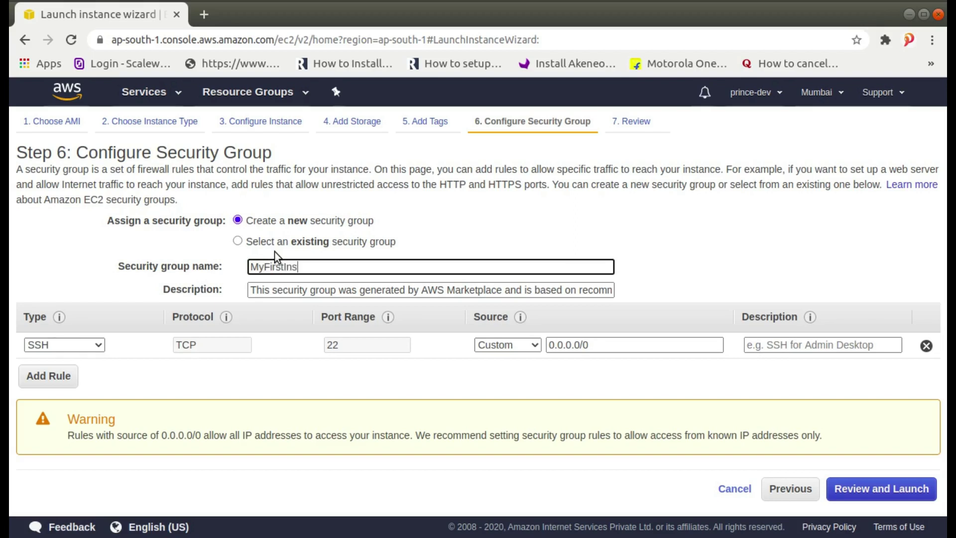
{"action": "type", "text": "tance"}
{"action": "left_click", "coordinate": [222, 383]}
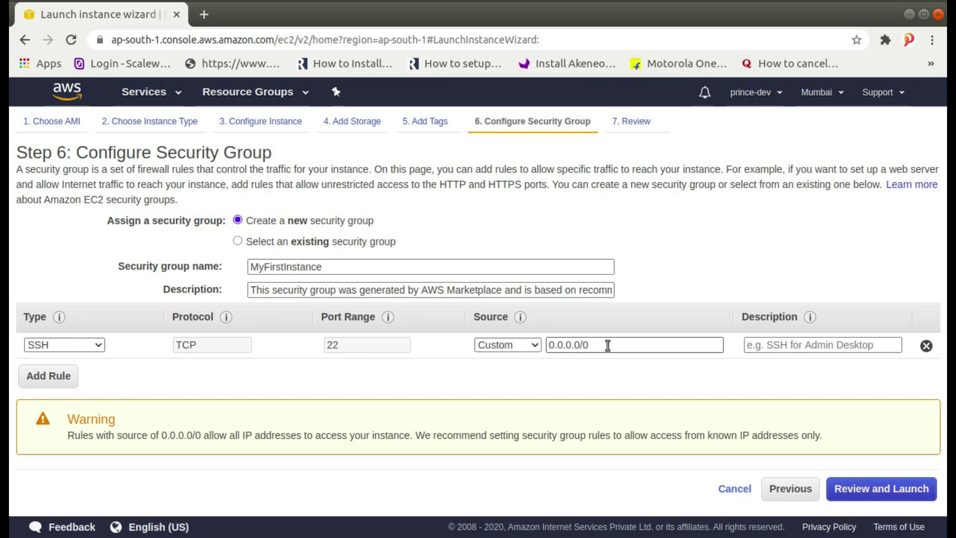
- Add an HTTP inbound rule with source 0.0.0.0/0 only
{"action": "left_click", "coordinate": [43, 375]}
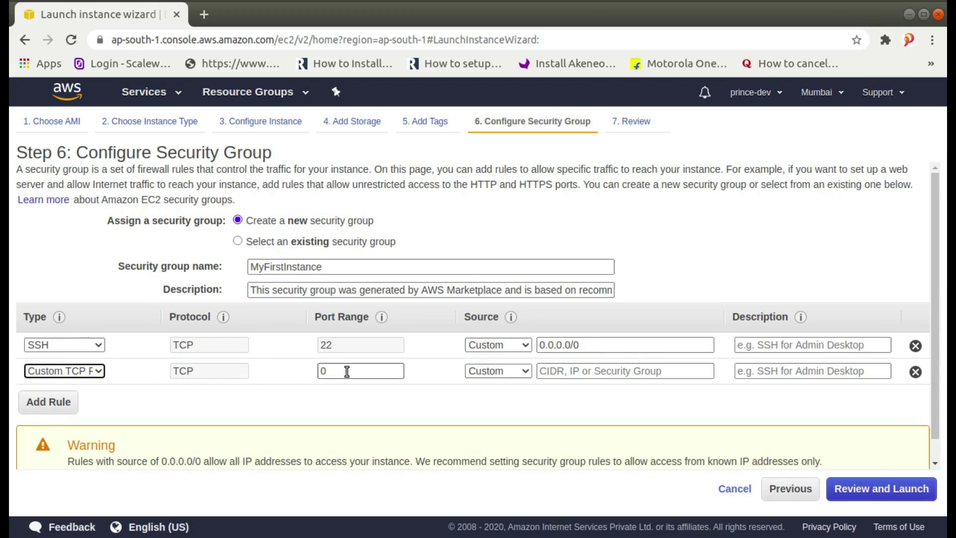
{"action": "left_click", "coordinate": [89, 370]}
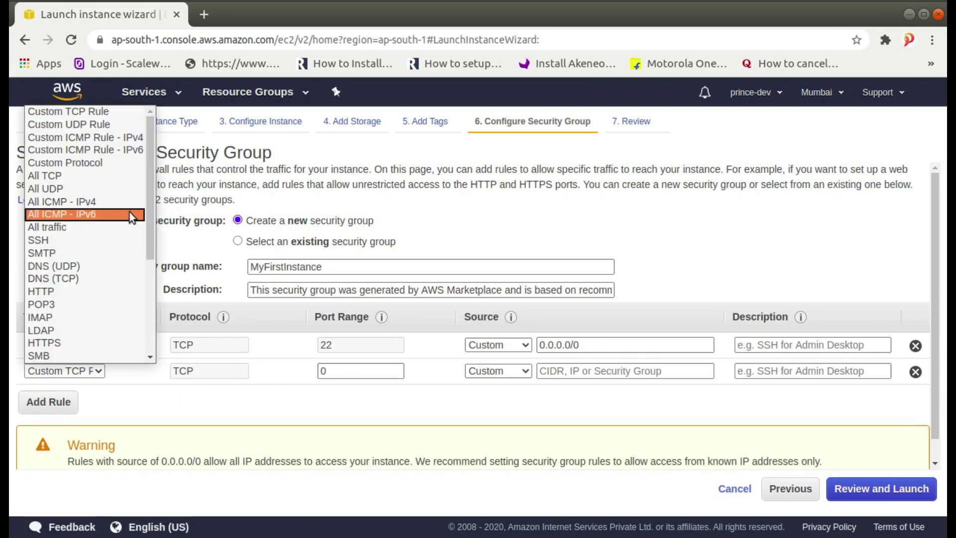
{"action": "left_click_drag", "start_coordinate": [148, 210], "coordinate": [147, 237]}
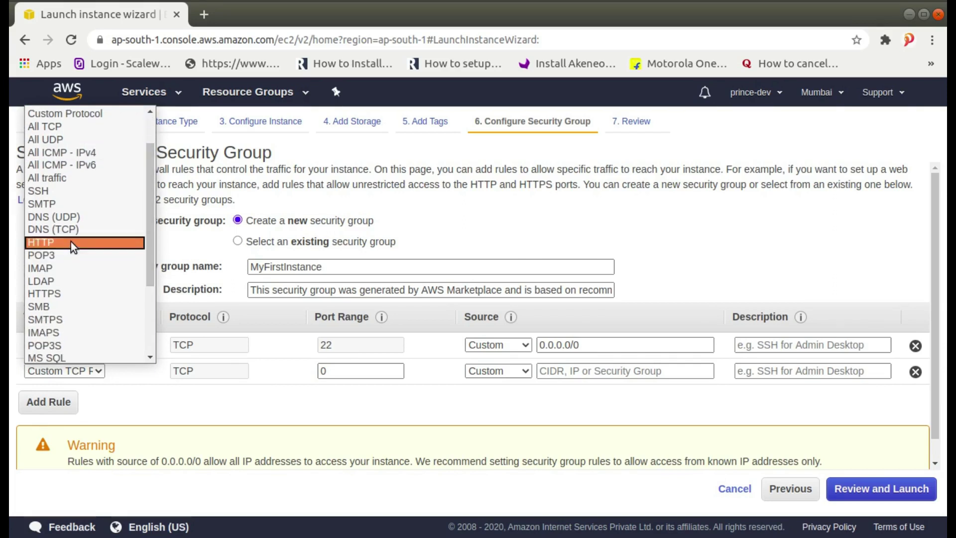
{"action": "left_click", "coordinate": [72, 242]}
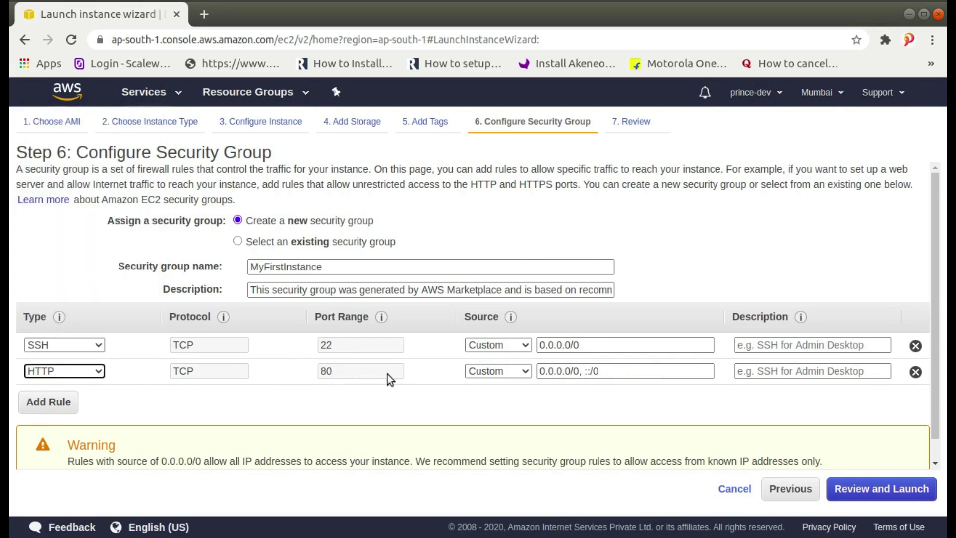
{"action": "left_click", "coordinate": [635, 374]}
{"action": "key", "text": "BackSpace"}
{"action": "key", "text": "BackSpace"}
{"action": "key", "text": "BackSpace"}
{"action": "key", "text": "BackSpace"}
{"action": "left_click", "coordinate": [399, 398]}
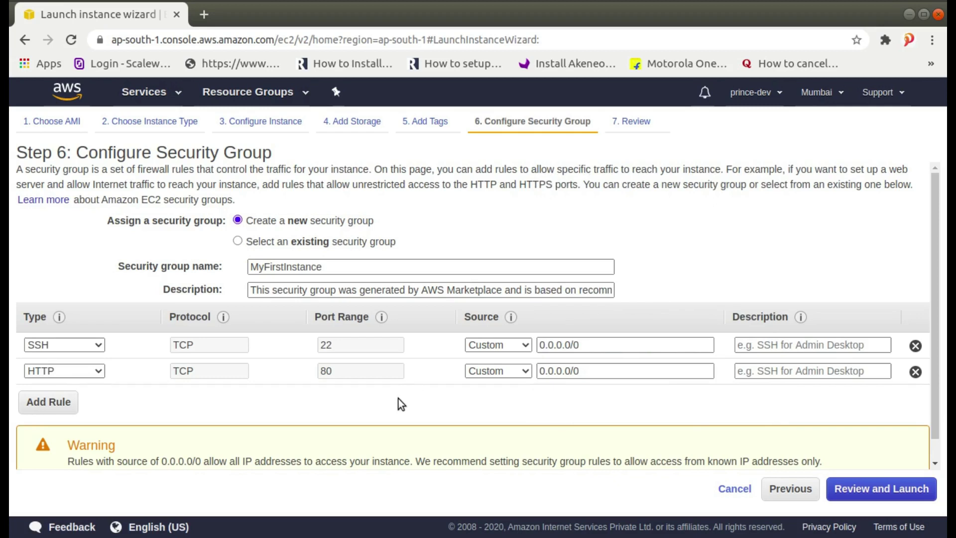
- Add an HTTPS rule with source 0.0.0.0/0 and go to the launch review
{"action": "left_click", "coordinate": [62, 404]}
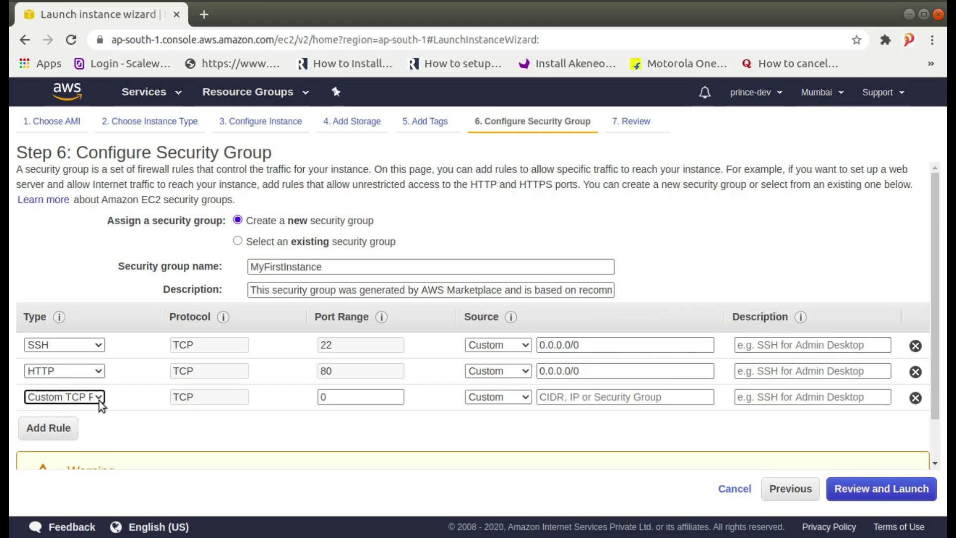
{"action": "left_click", "coordinate": [97, 401]}
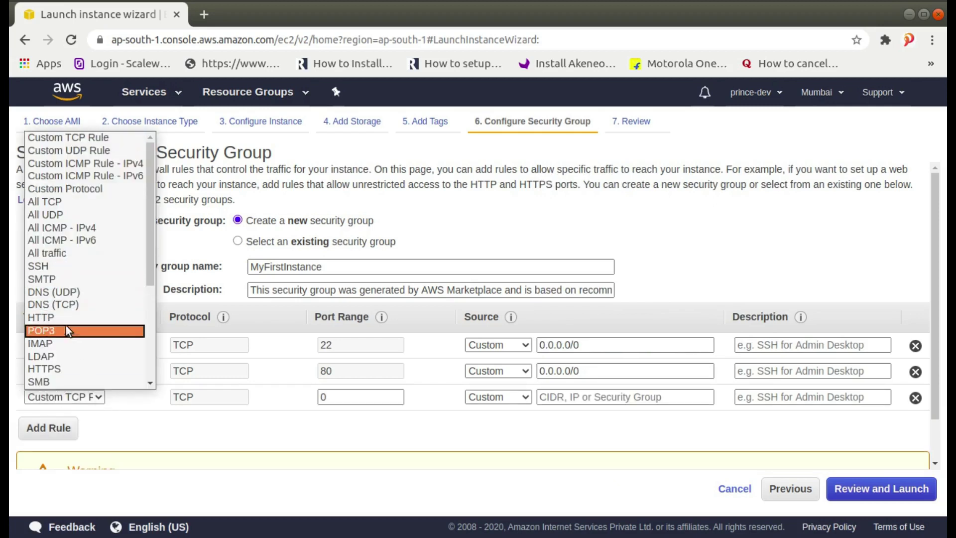
{"action": "left_click", "coordinate": [57, 368]}
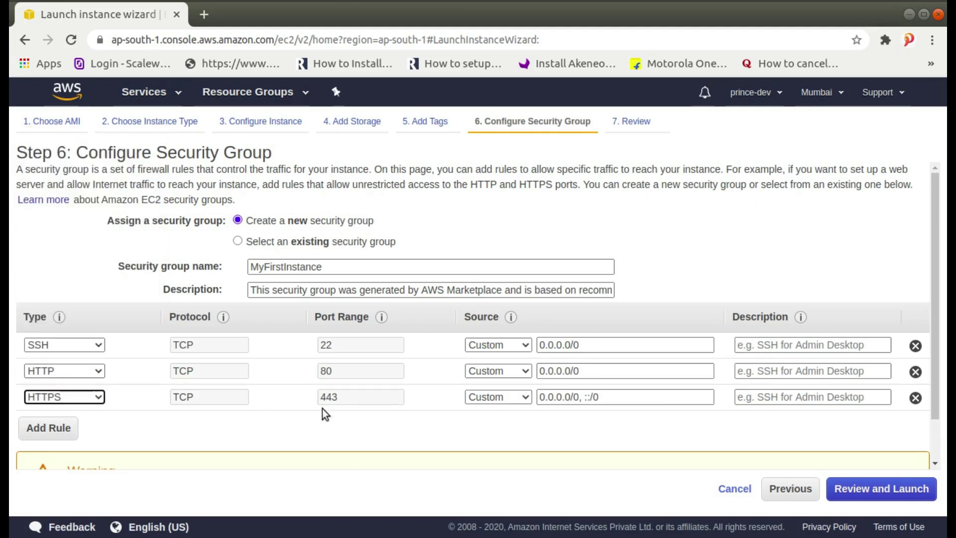
{"action": "left_click", "coordinate": [615, 400]}
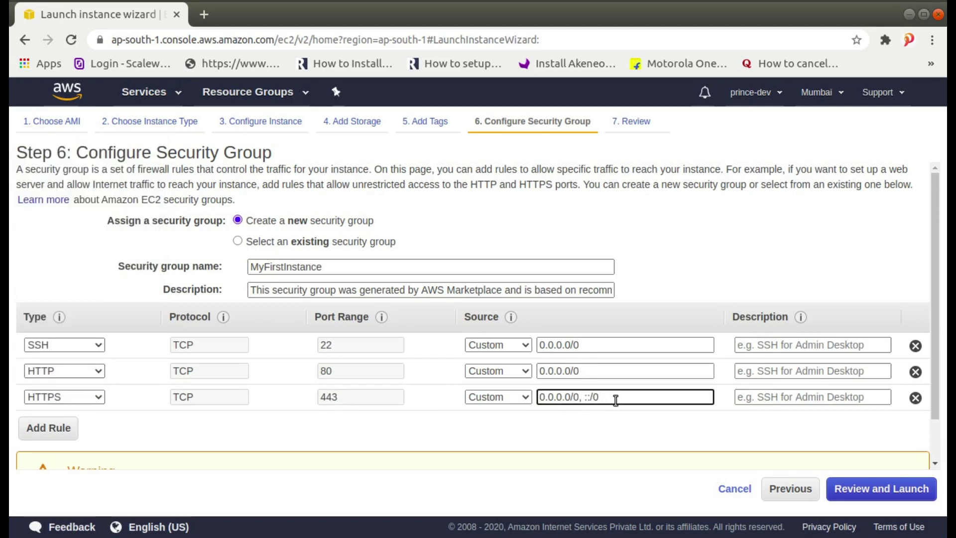
{"action": "key", "text": "BackSpace"}
{"action": "key", "text": "BackSpace"}
{"action": "key", "text": "BackSpace"}
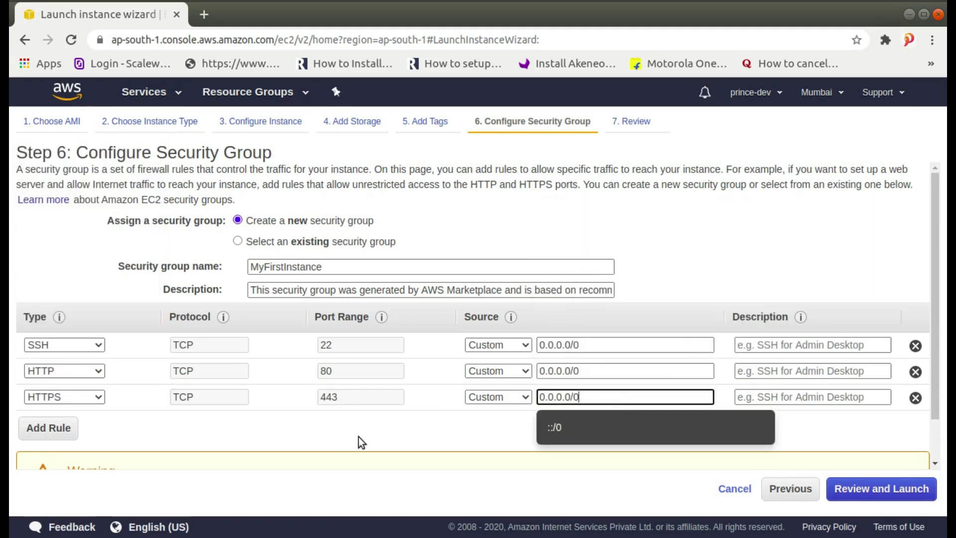
{"action": "left_click", "coordinate": [301, 425]}
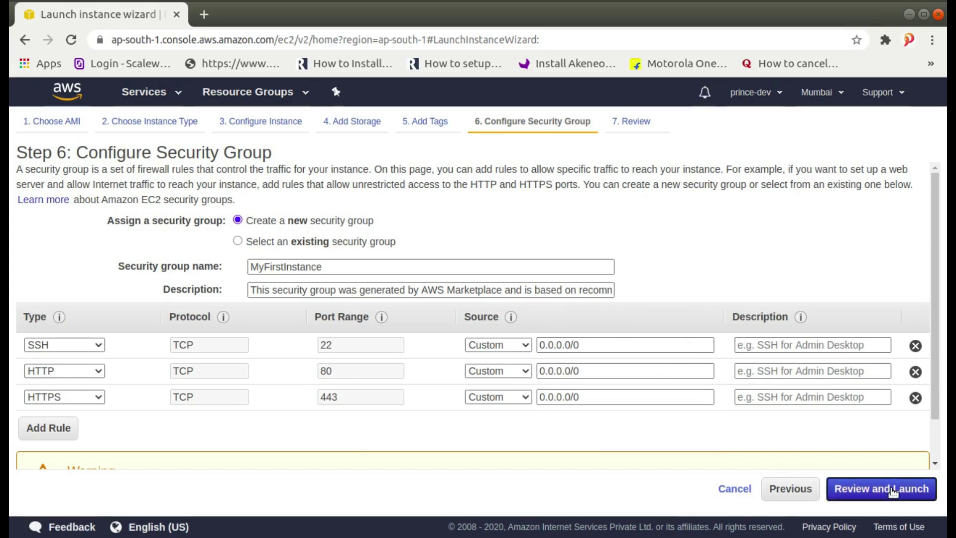
{"action": "left_click", "coordinate": [894, 491]}
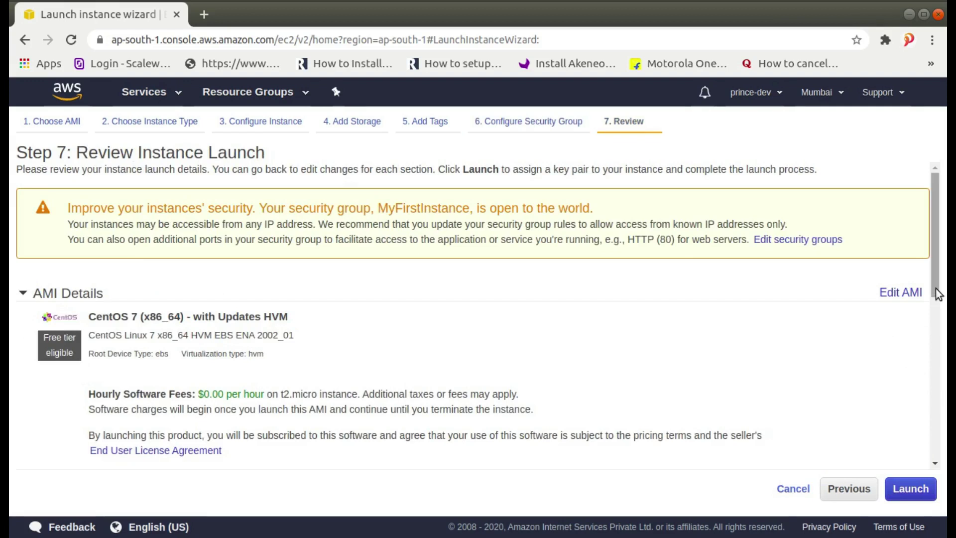
{"action": "left_click_drag", "start_coordinate": [936, 288], "coordinate": [945, 461]}
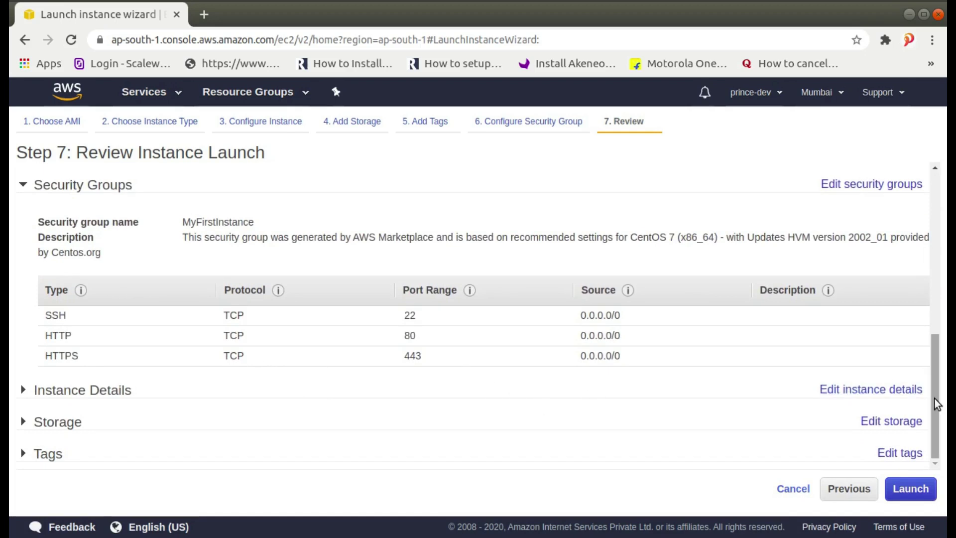
{"action": "left_click_drag", "start_coordinate": [934, 397], "coordinate": [906, 206]}
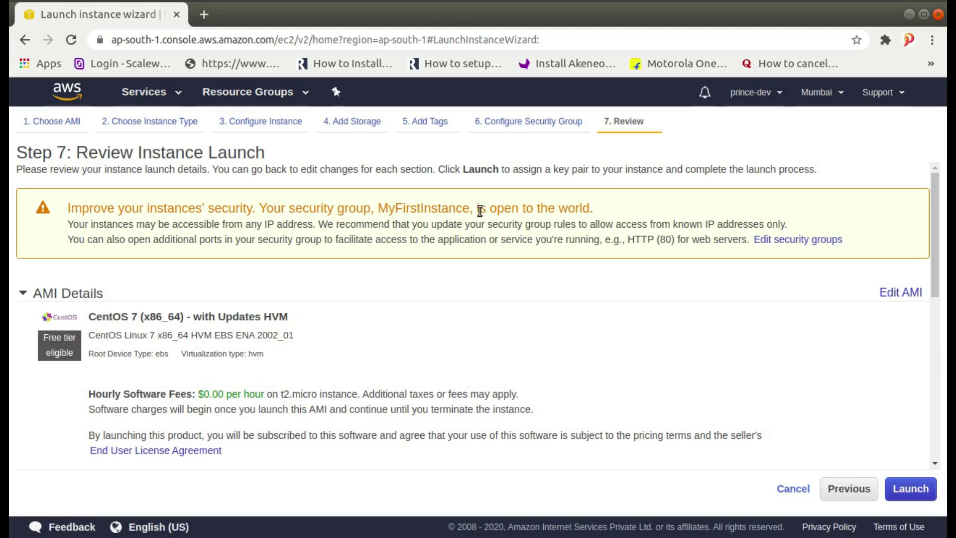
- Check the review page's open-to-the-world warning and proceed to launch
{"action": "left_click_drag", "start_coordinate": [478, 211], "coordinate": [604, 224]}
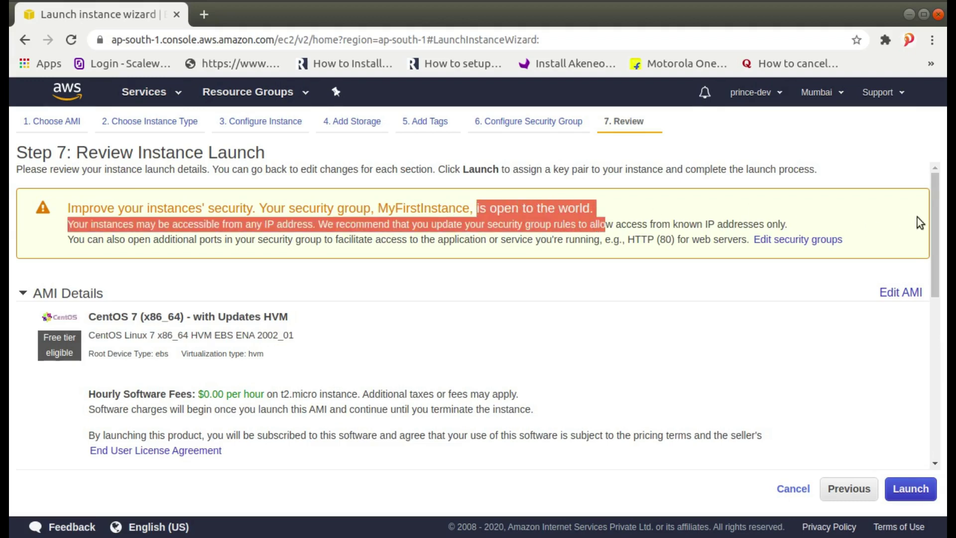
{"action": "left_click_drag", "start_coordinate": [934, 222], "coordinate": [930, 329]}
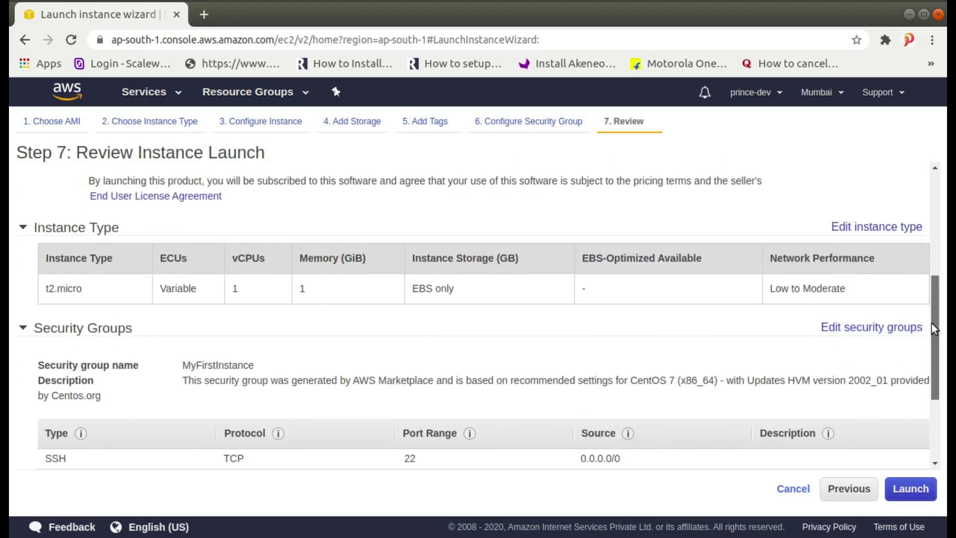
{"action": "left_click_drag", "start_coordinate": [935, 329], "coordinate": [939, 368]}
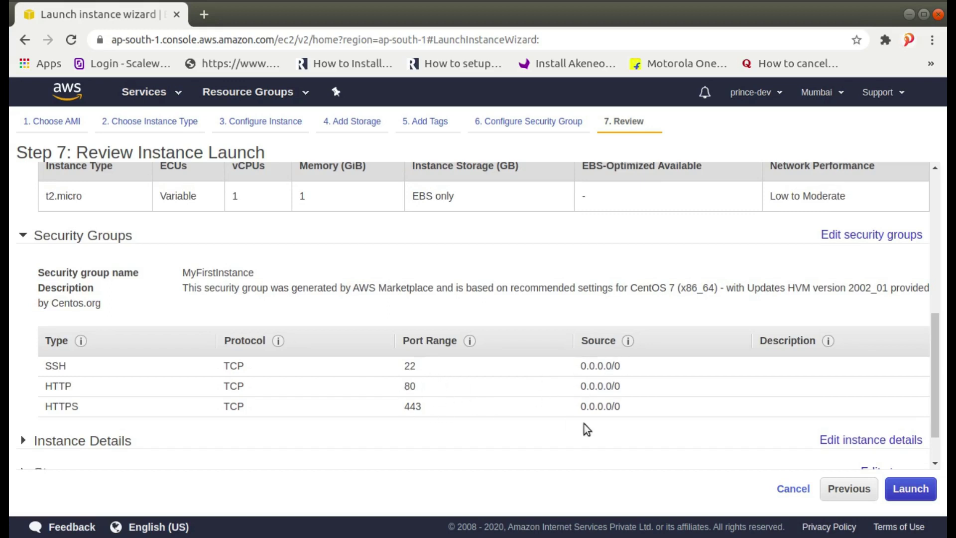
{"action": "left_click", "coordinate": [910, 489]}
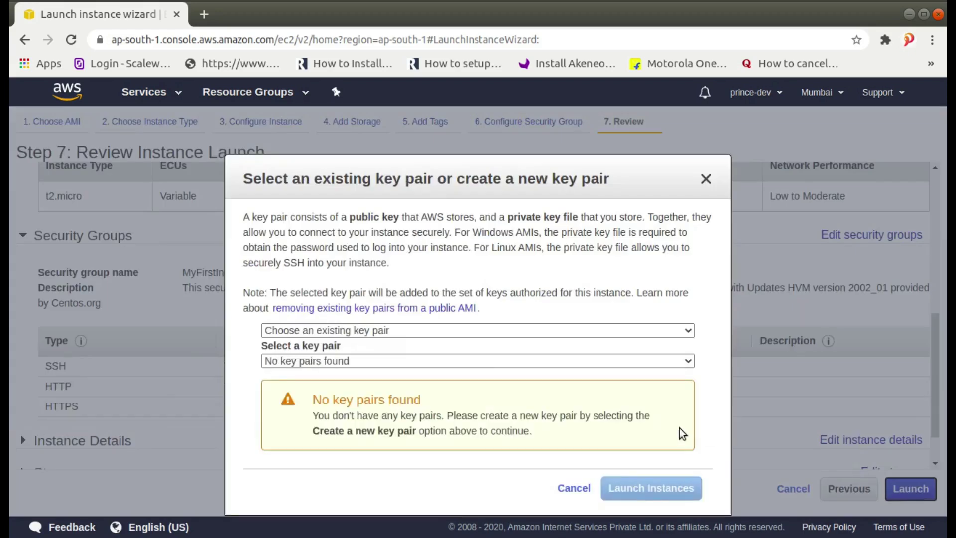
- Create and download the myfirstinstance key pair, then launch the instance
{"action": "left_click", "coordinate": [368, 330]}
{"action": "left_click", "coordinate": [339, 357]}
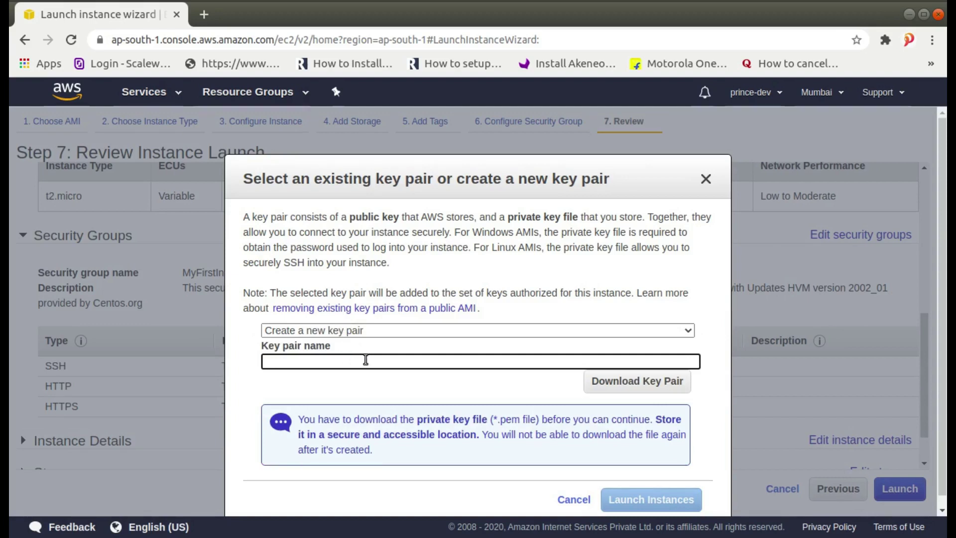
{"action": "type", "text": "M"}
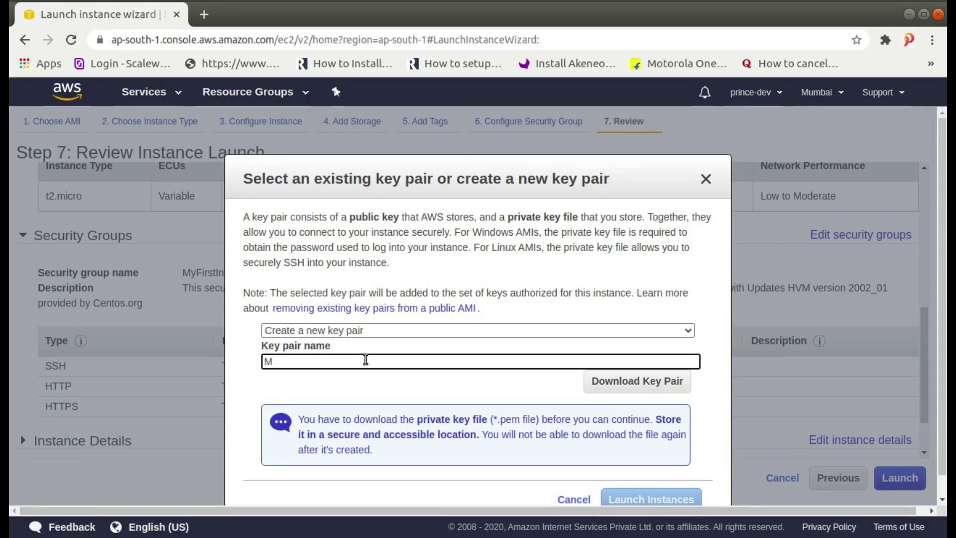
{"action": "type", "text": "myfirstinstan"}
{"action": "type", "text": "ce"}
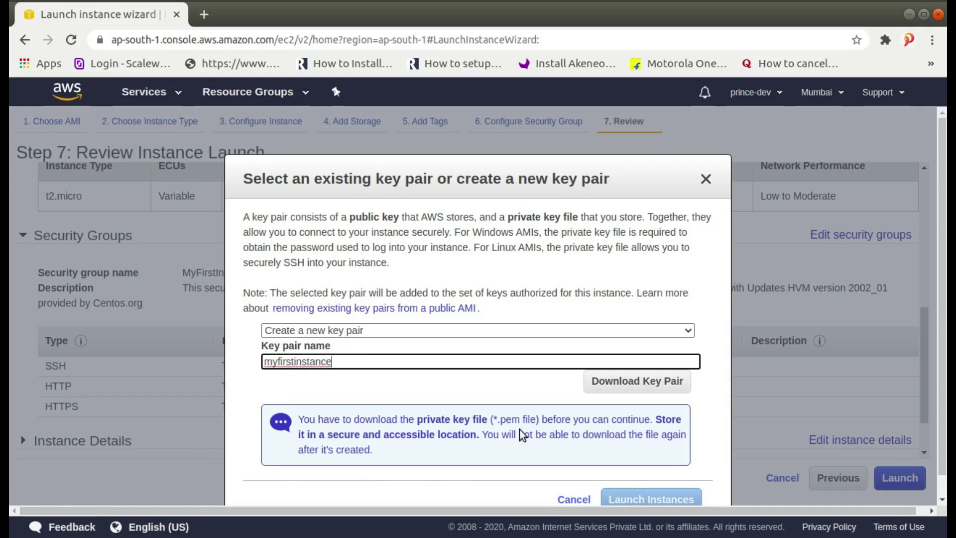
{"action": "left_click", "coordinate": [639, 382]}
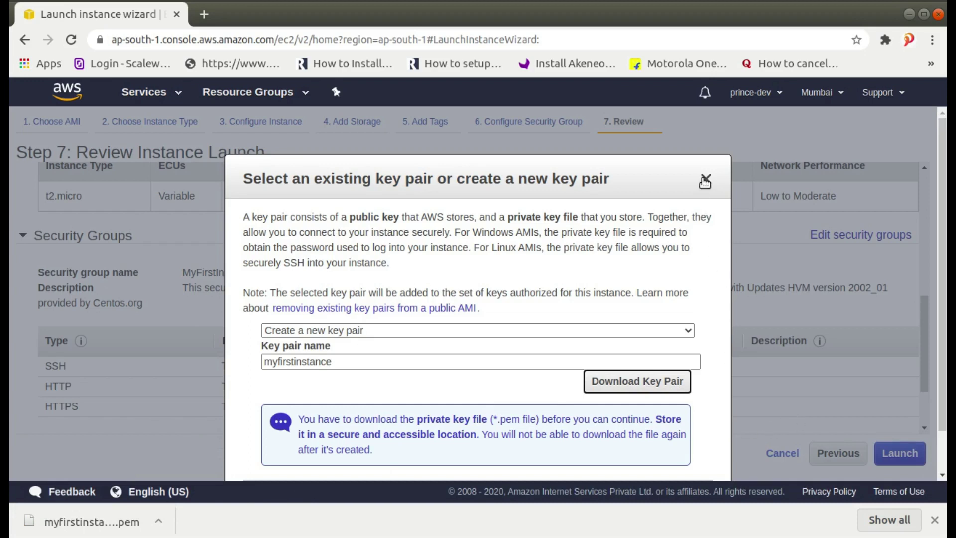
{"action": "scroll", "coordinate": [946, 265], "scroll_direction": "down", "scroll_amount": 1}
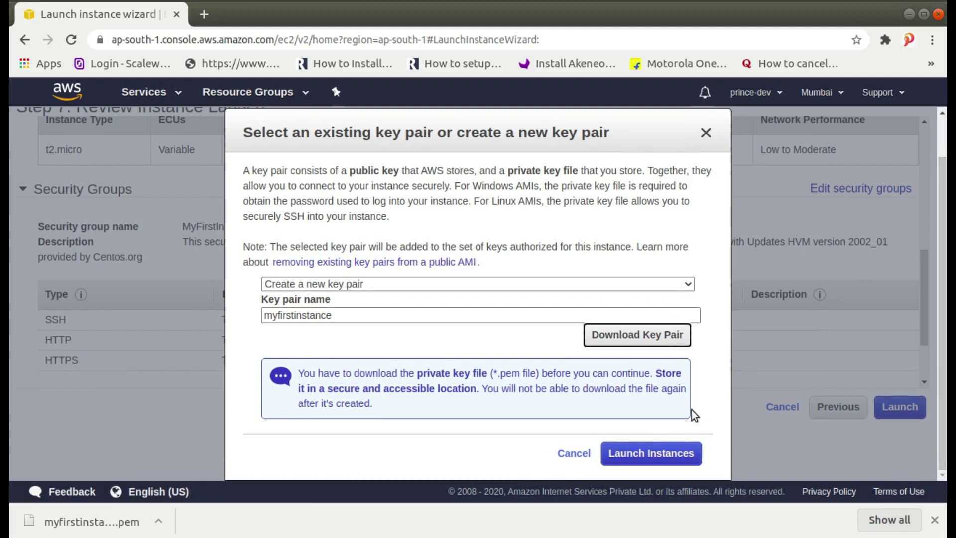
{"action": "left_click", "coordinate": [657, 458]}
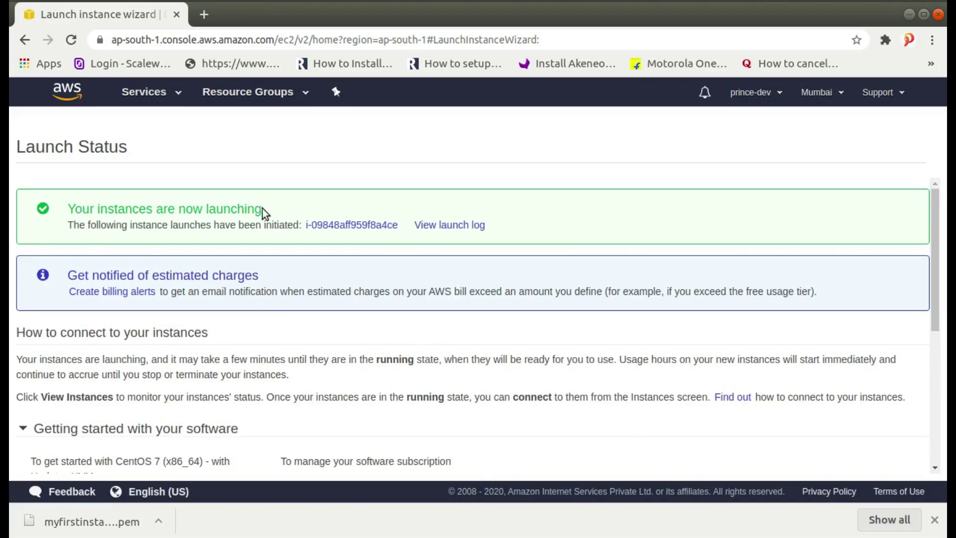
{"action": "left_click", "coordinate": [325, 226]}
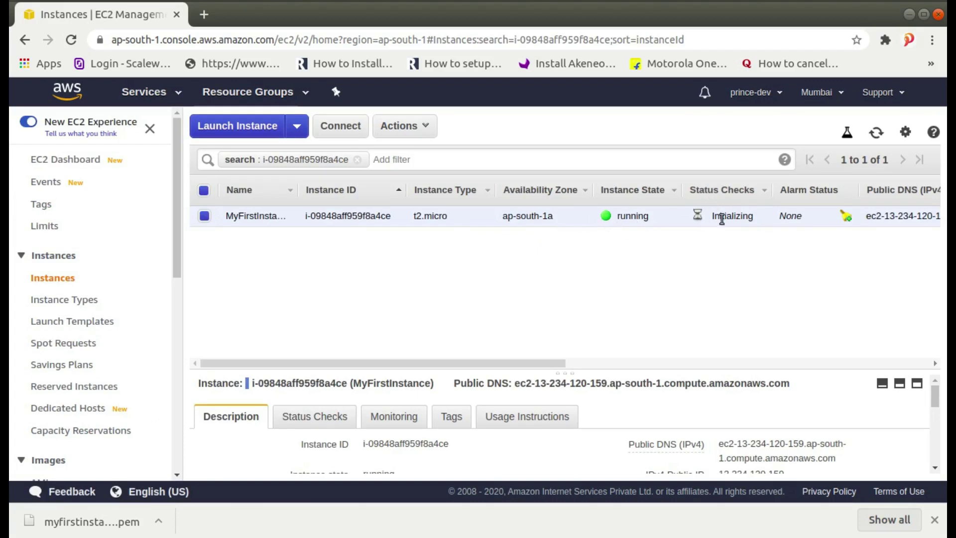
{"action": "left_click_drag", "start_coordinate": [752, 218], "coordinate": [713, 219]}
{"action": "left_click", "coordinate": [724, 264]}
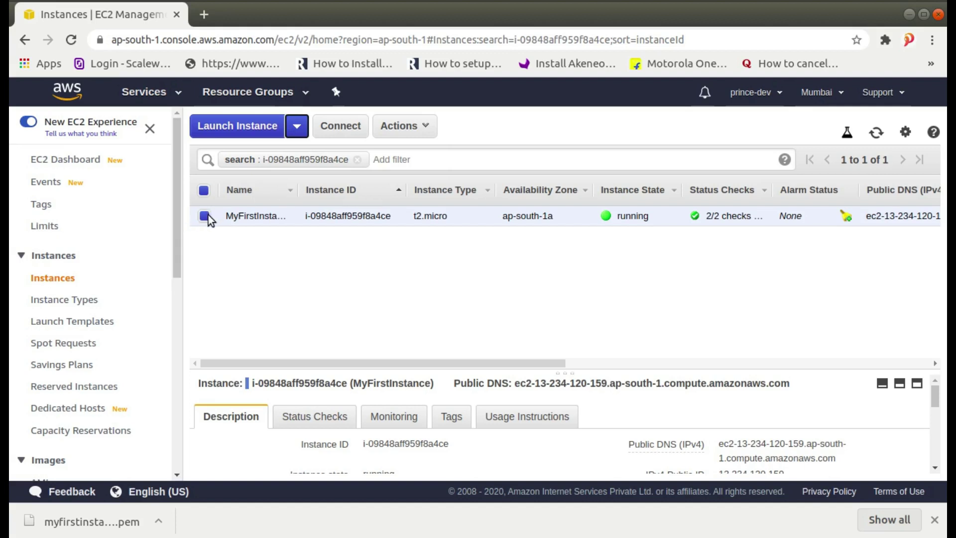
- Copy the example ssh command from the Connect dialog and close it
{"action": "left_click", "coordinate": [344, 132]}
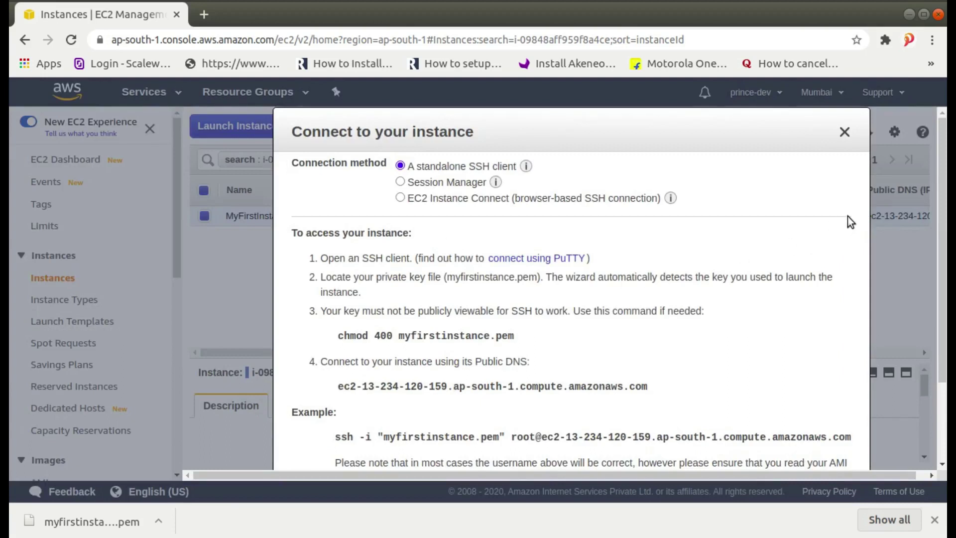
{"action": "left_click_drag", "start_coordinate": [939, 189], "coordinate": [944, 240]}
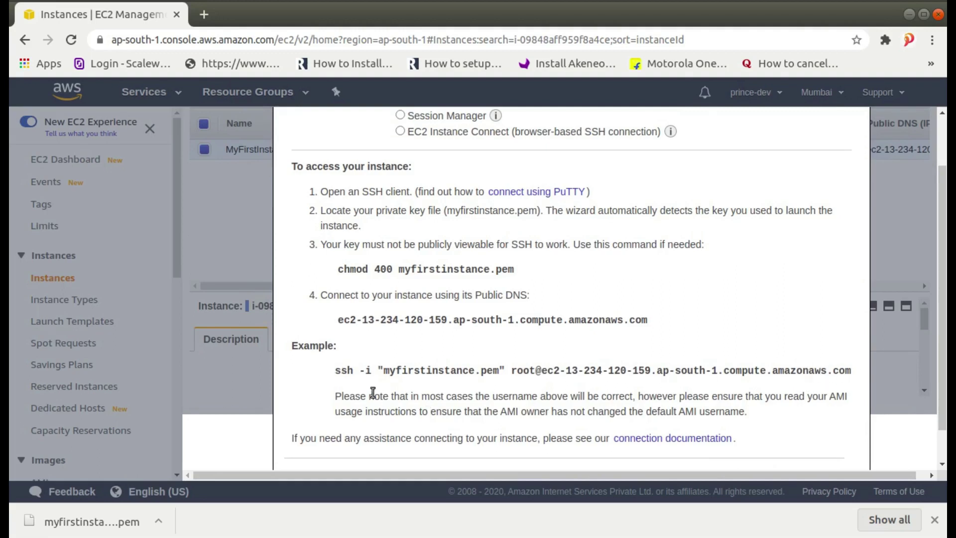
{"action": "left_click_drag", "start_coordinate": [336, 371], "coordinate": [850, 370]}
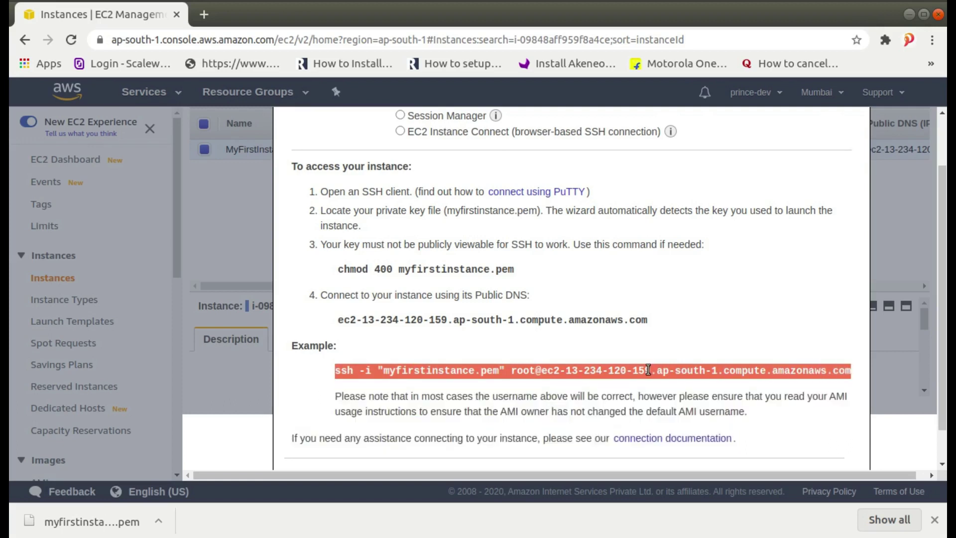
{"action": "right_click", "coordinate": [647, 370]}
{"action": "left_click", "coordinate": [574, 381]}
{"action": "left_click_drag", "start_coordinate": [943, 254], "coordinate": [945, 270]}
{"action": "key", "text": "Escape"}
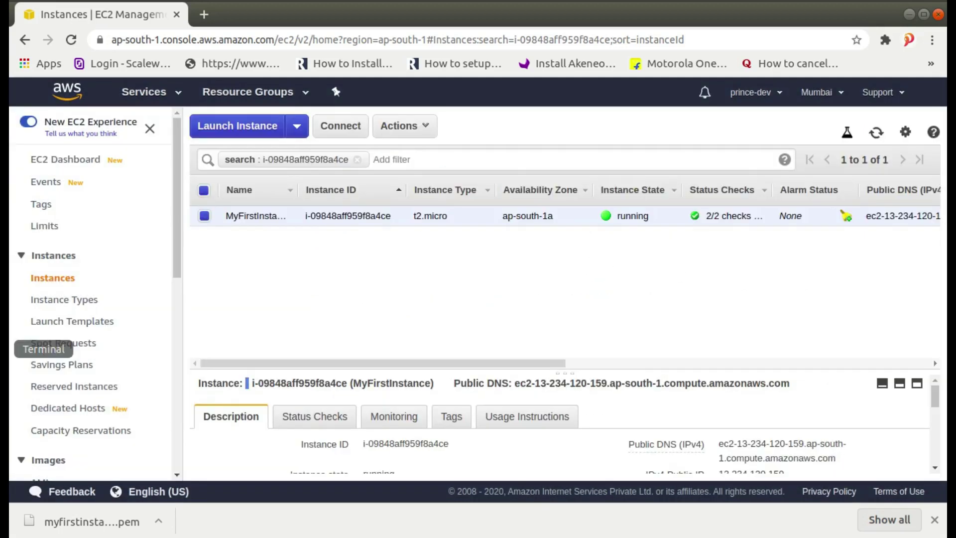
- Run ls -l in Terminal to check myfirstinstance.pem's permissions
{"action": "left_click", "coordinate": [5, 349]}
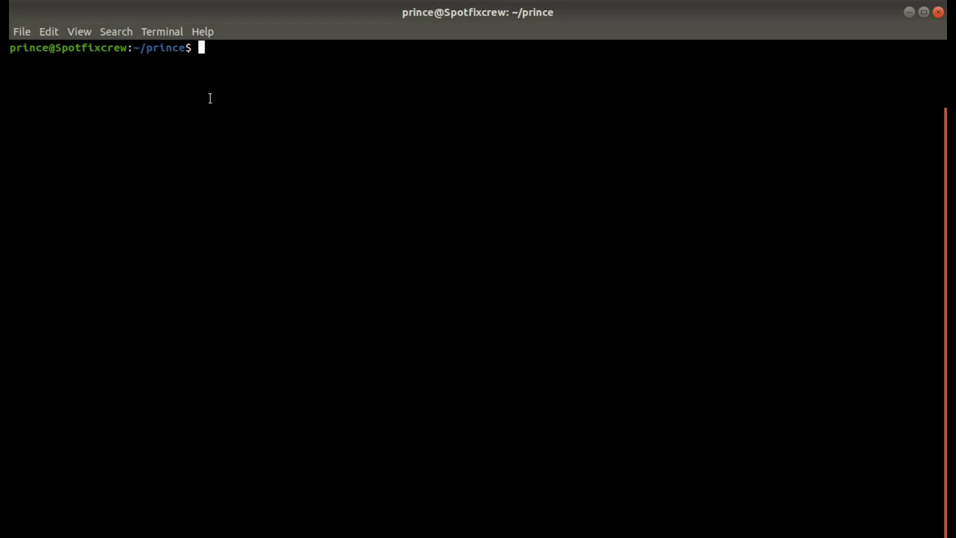
{"action": "type", "text": "ls -l"}
{"action": "key", "text": "Return"}
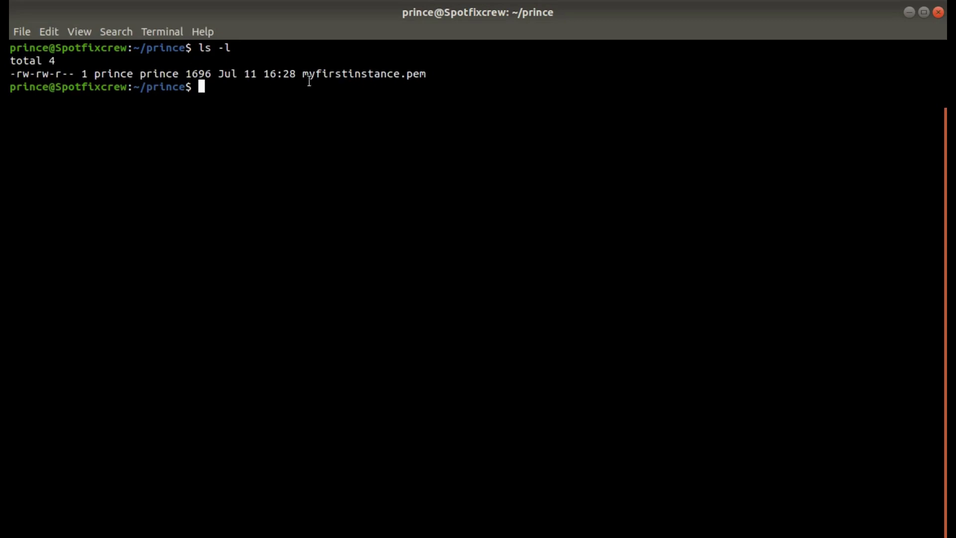
{"action": "left_click_drag", "start_coordinate": [304, 77], "coordinate": [426, 78]}
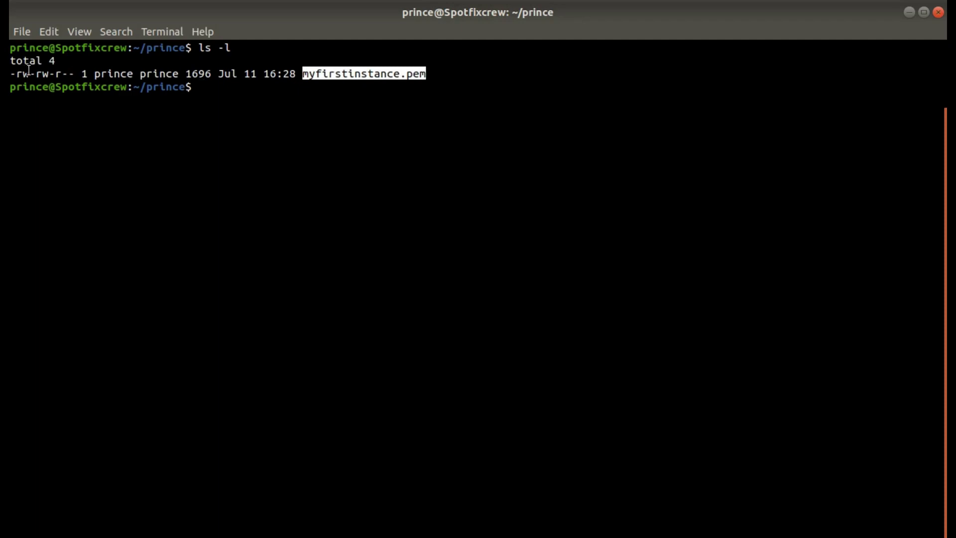
{"action": "left_click_drag", "start_coordinate": [17, 77], "coordinate": [72, 77]}
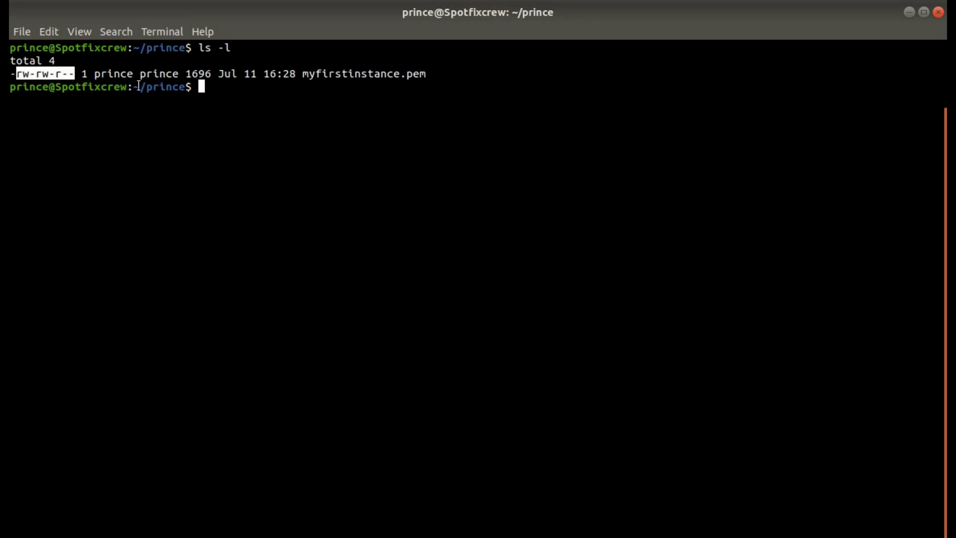
{"action": "left_click", "coordinate": [211, 86]}
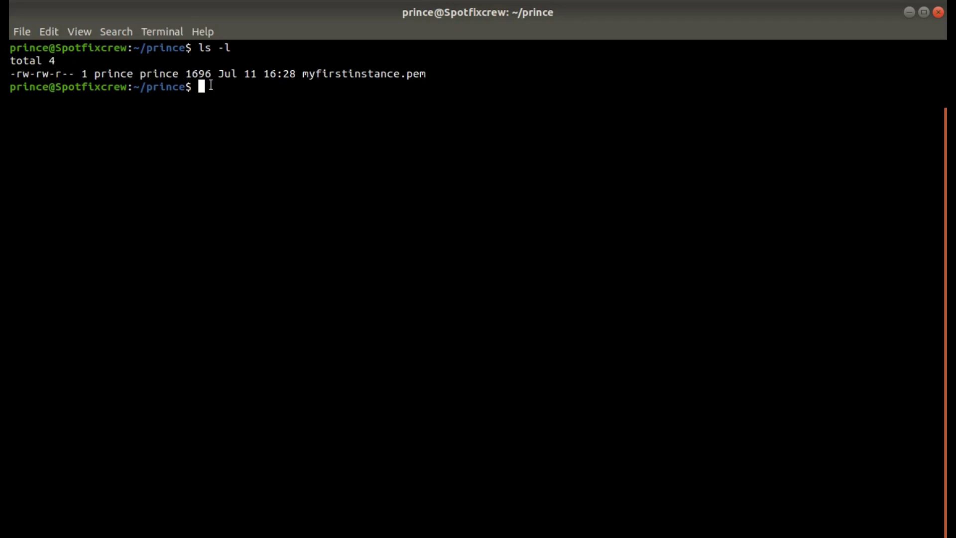
- Run the pasted ssh command and accept the host authenticity prompt
{"action": "key", "text": "ctrl+shift+v"}
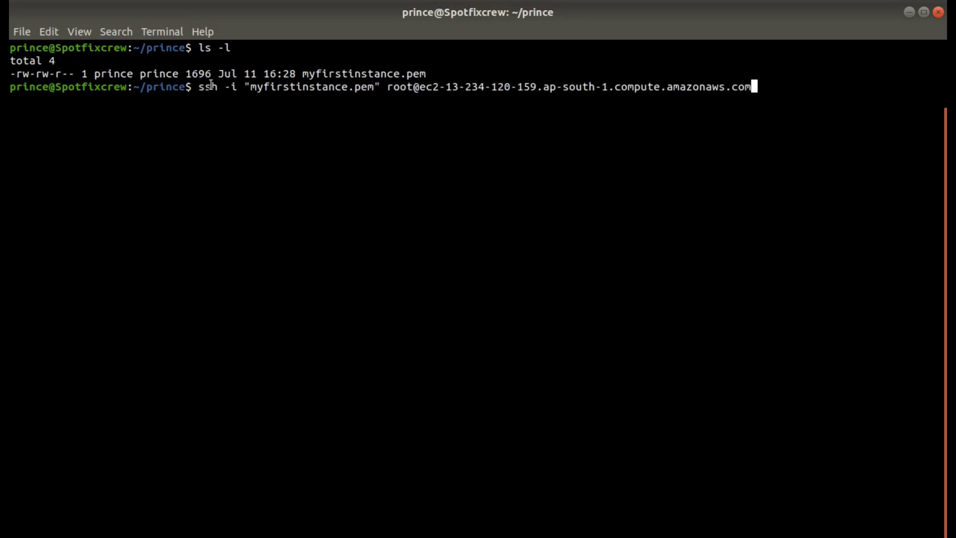
{"action": "key", "text": "Return"}
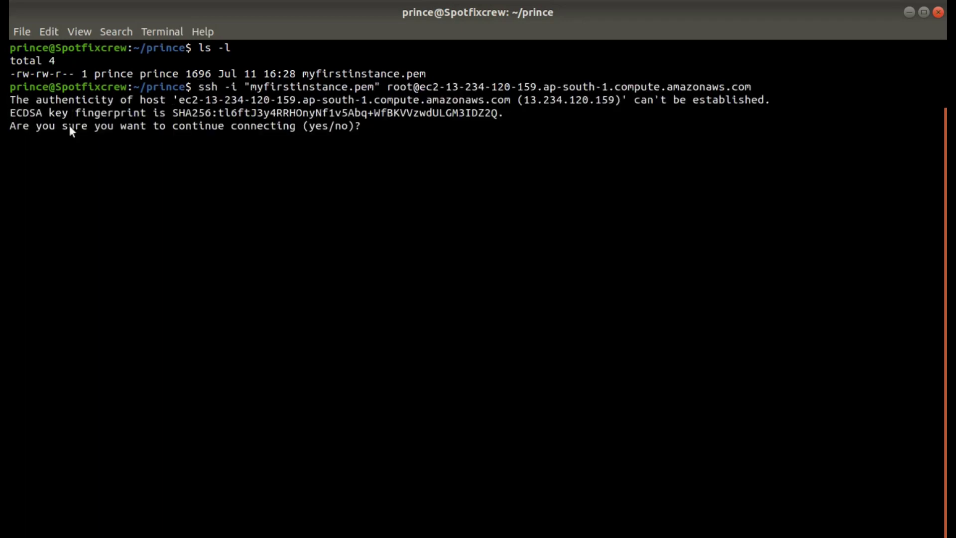
{"action": "type", "text": "yes"}
{"action": "key", "text": "Return"}
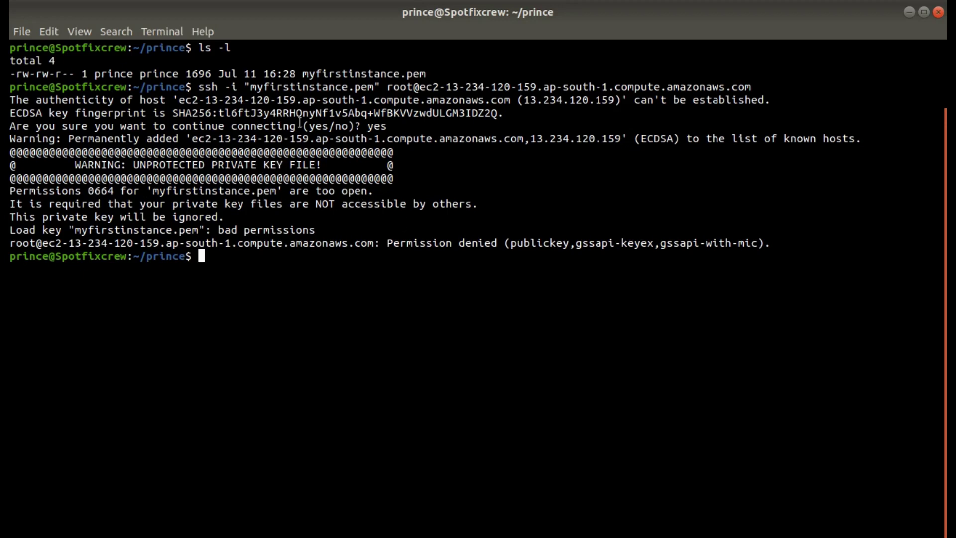
{"action": "type", "text": "chmod 400 "}
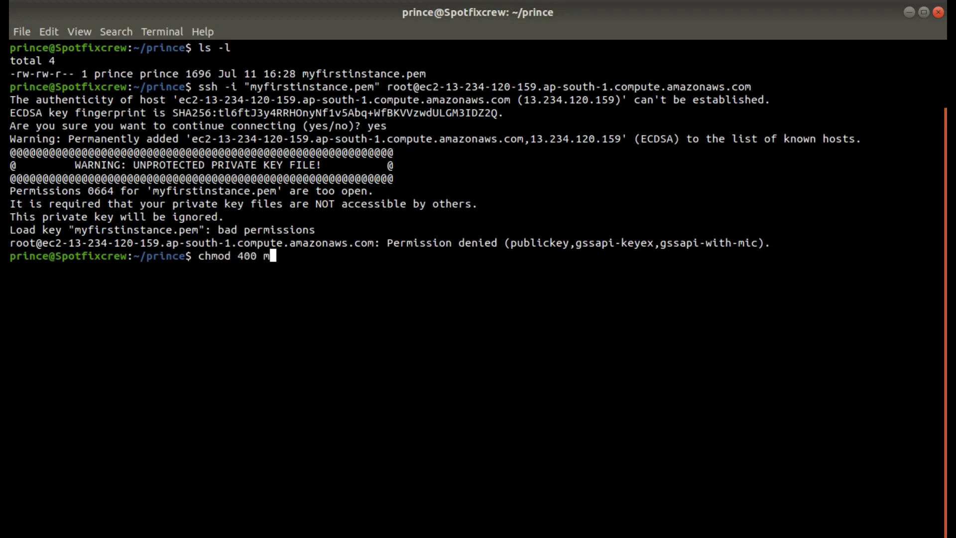
{"action": "type", "text": "my"}
{"action": "type", "text": "firs"}
- Make myfirstinstance.pem read-only with chmod 400, then retry the ssh connection as root
{"action": "key", "text": "Tab"}
{"action": "key", "text": "Return"}
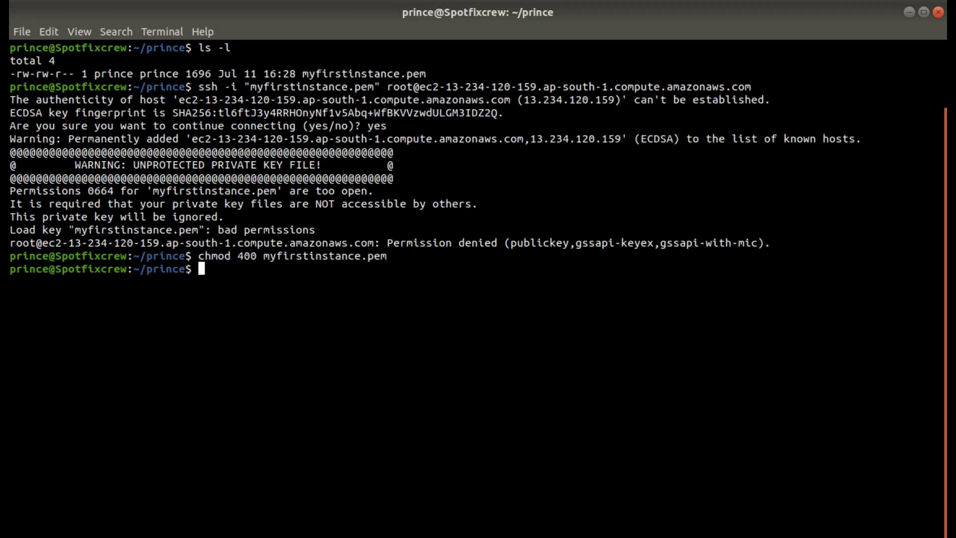
{"action": "key", "text": "Up"}
{"action": "key", "text": "Up"}
{"action": "key", "text": "Return"}
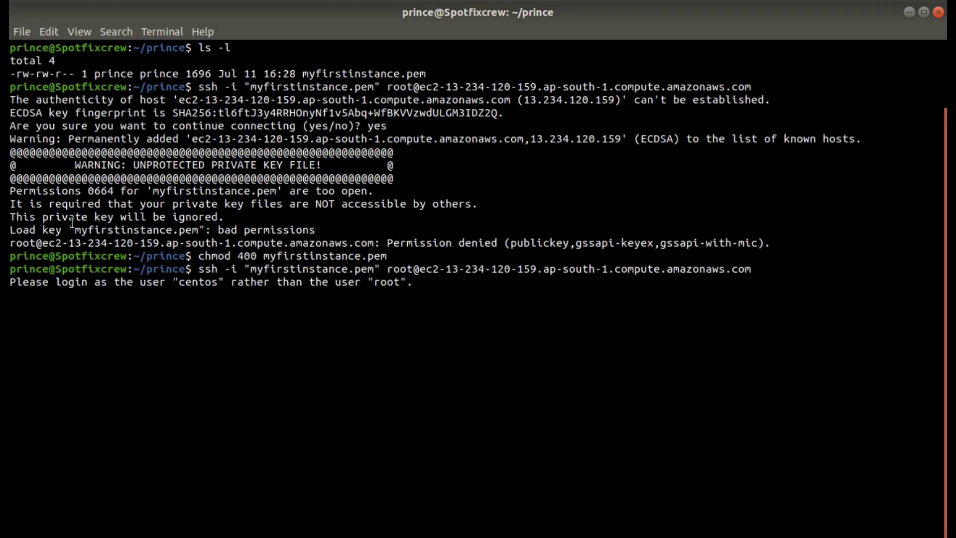
{"action": "mouse_move", "coordinate": [11, 281]}
{"action": "left_mouse_down"}
{"action": "mouse_move", "coordinate": [434, 279]}
{"action": "mouse_move", "coordinate": [414, 281]}
{"action": "left_mouse_up"}
{"action": "left_click", "coordinate": [413, 287]}
- Abort the stalled ssh session and recall the command to delete the root user name
{"action": "key", "text": "ctrl+c"}
{"action": "key", "text": "Up"}
{"action": "key", "text": "Left"}
{"action": "key", "text": "Left"}
{"action": "key", "text": "Left"}
{"action": "key", "text": "Left"}
{"action": "key", "text": "Left"}
{"action": "key", "text": "Left"}
{"action": "key", "text": "Left"}
{"action": "key", "text": "Left"}
{"action": "key", "text": "Left"}
{"action": "key", "text": "Left"}
{"action": "key", "text": "Left"}
{"action": "key", "text": "Left"}
{"action": "key", "text": "Left"}
{"action": "key", "text": "Left"}
{"action": "key", "text": "Left"}
{"action": "key", "text": "Left"}
{"action": "key", "text": "BackSpace"}
{"action": "key", "text": "BackSpace"}
{"action": "key", "text": "BackSpace"}
{"action": "key", "text": "BackSpace"}
{"action": "type", "text": "centos"}
- Connect to the instance over ssh as the centos user
{"action": "key", "text": "Return"}
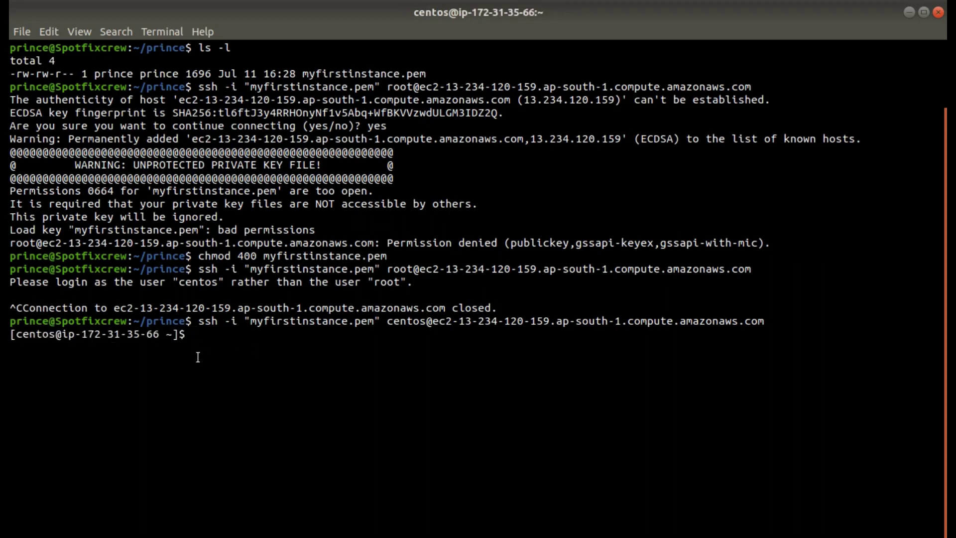
{"action": "left_click_drag", "start_coordinate": [17, 336], "coordinate": [170, 335]}
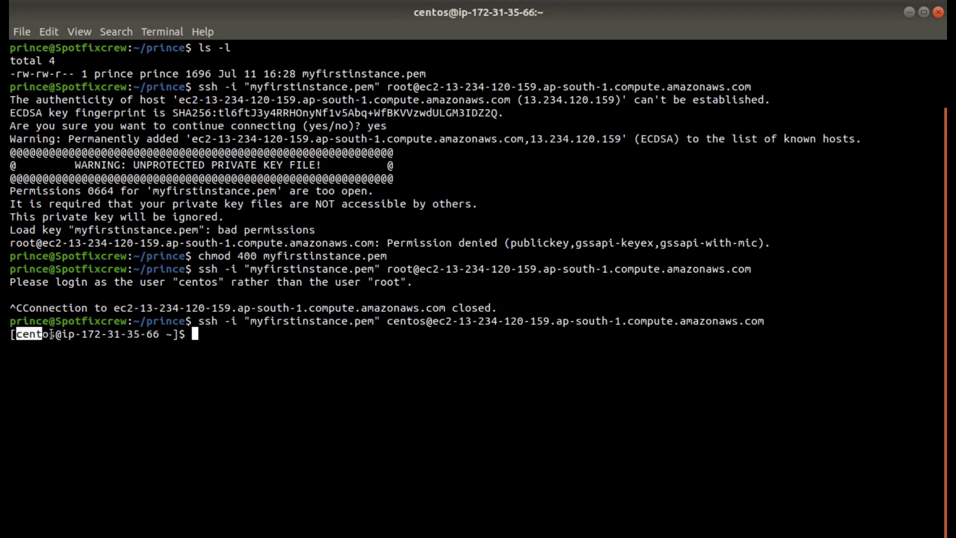
{"action": "left_click", "coordinate": [222, 340]}
{"action": "triple_click", "coordinate": [222, 339]}
{"action": "left_click", "coordinate": [222, 340]}
{"action": "type", "text": "sudo"}
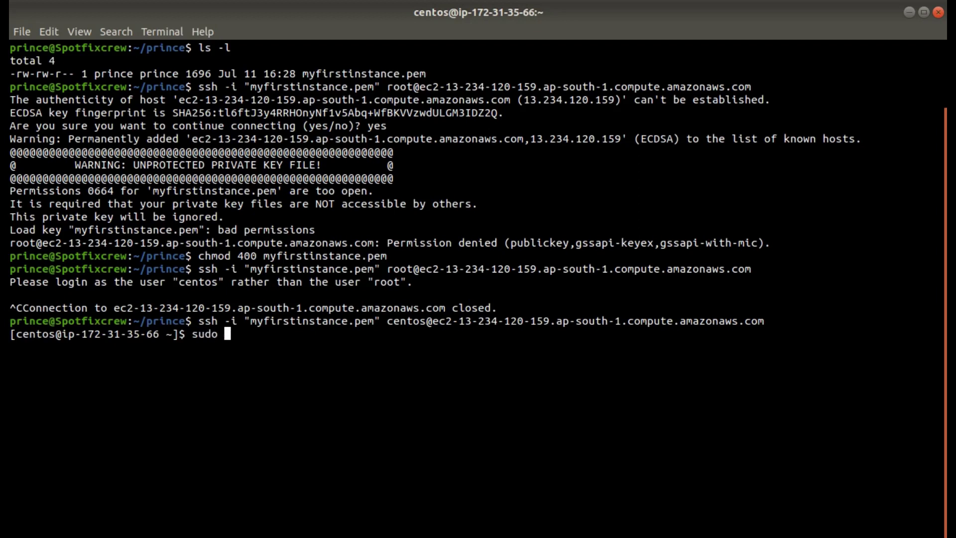
{"action": "type", "text": " -i"}
- Switch to a root shell on the instance with sudo -i
{"action": "key", "text": "Return"}
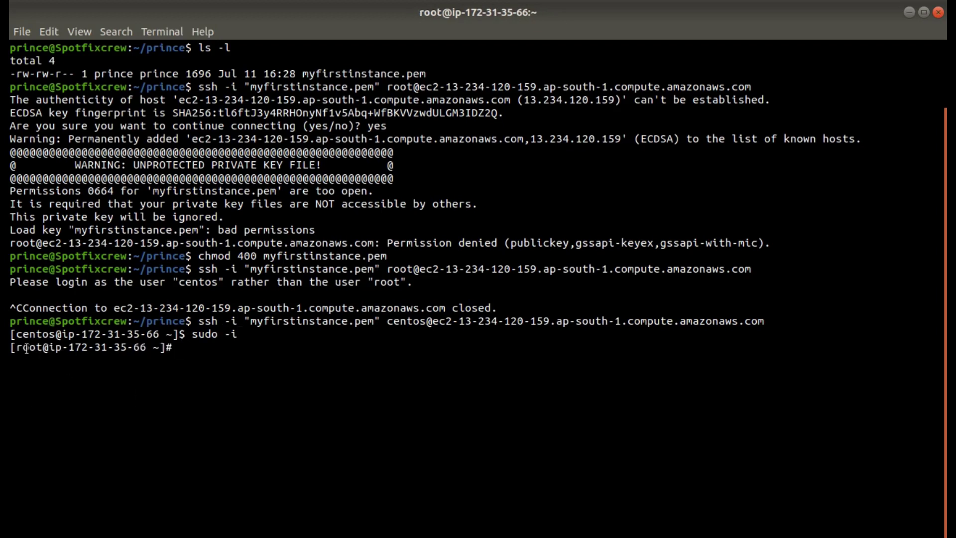
{"action": "left_click_drag", "start_coordinate": [17, 347], "coordinate": [154, 349]}
{"action": "left_click", "coordinate": [184, 349]}
{"action": "type", "text": "yum update"}
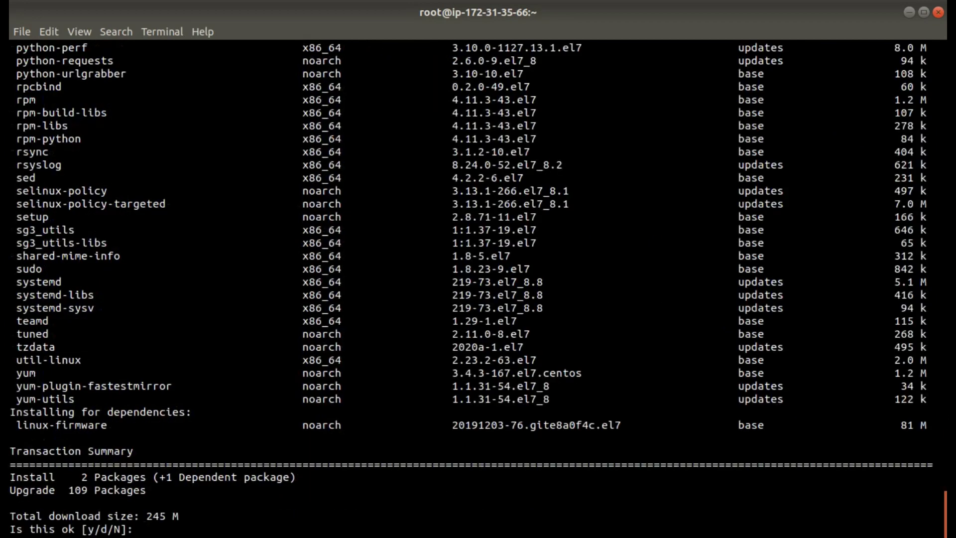
{"action": "type", "text": "y"}
- Answer y to approve the package download and import the CentOS 7 signing key
{"action": "key", "text": "Return"}
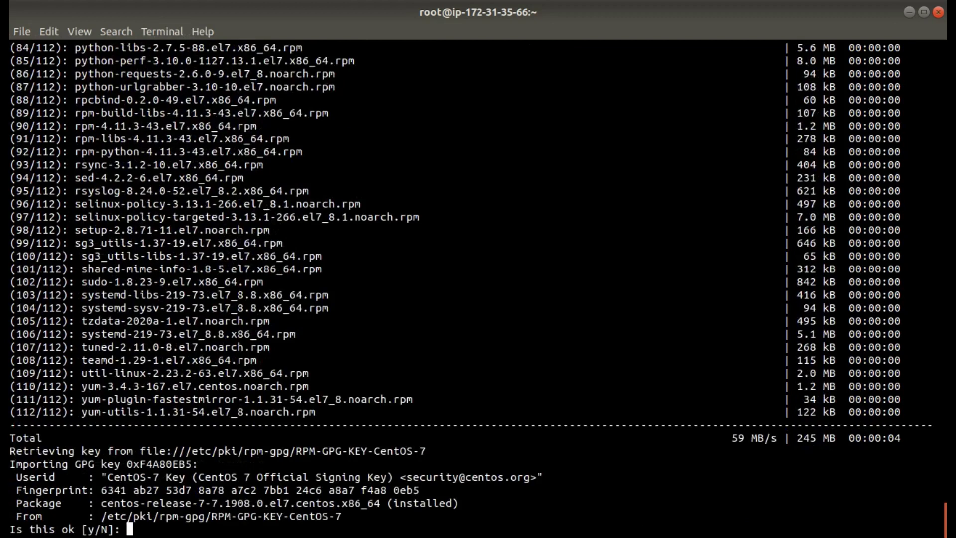
{"action": "type", "text": "y"}
{"action": "key", "text": "Return"}
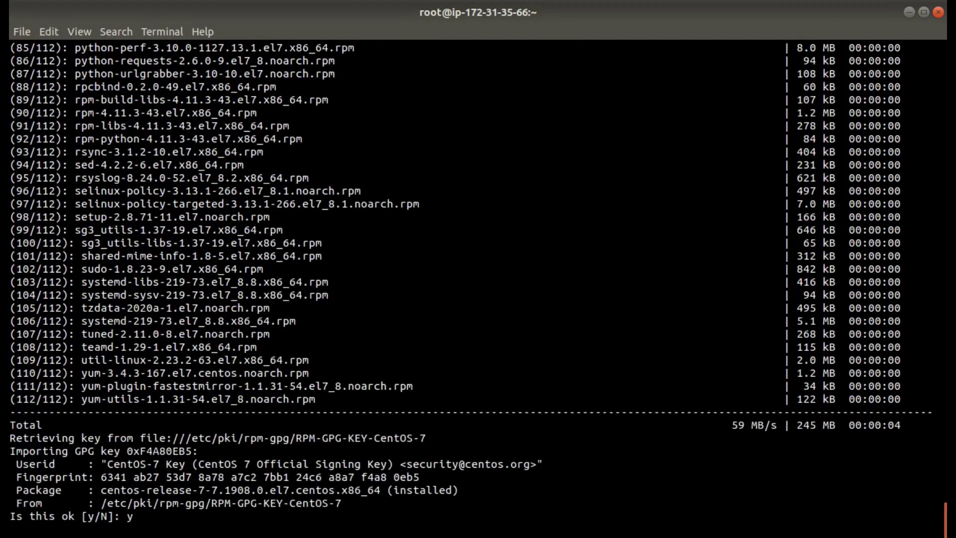
{"action": "type", "text": "yum install httpd"}
- Install httpd with yum, confirm its dependencies, then list listening ports with netstat -tunlp
{"action": "key", "text": "Return"}
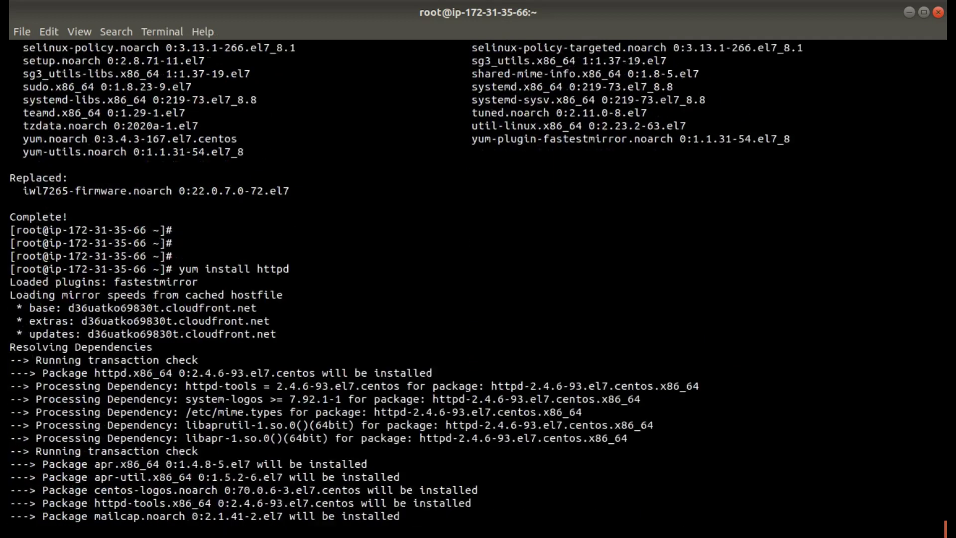
{"action": "type", "text": "y"}
{"action": "key", "text": "Return"}
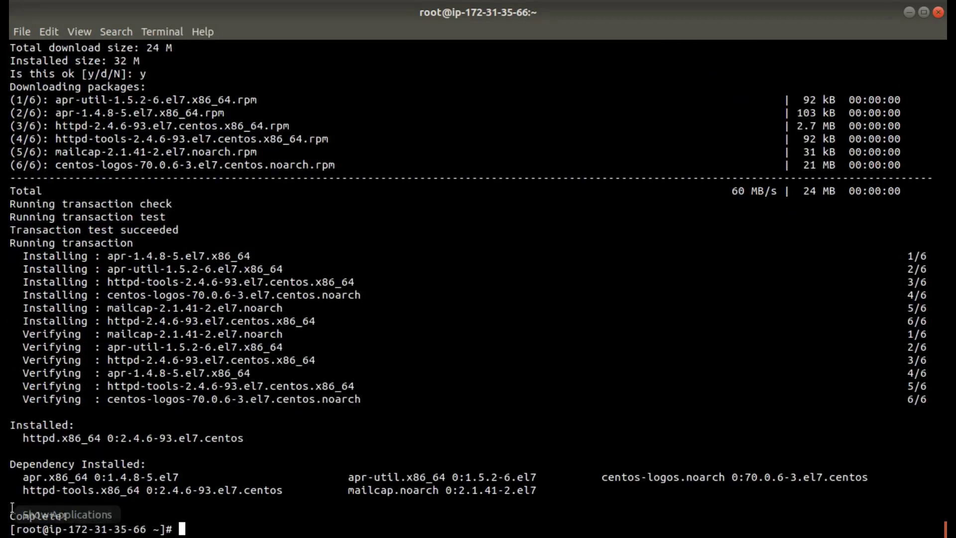
{"action": "left_click_drag", "start_coordinate": [9, 515], "coordinate": [71, 514]}
{"action": "left_click", "coordinate": [72, 514]}
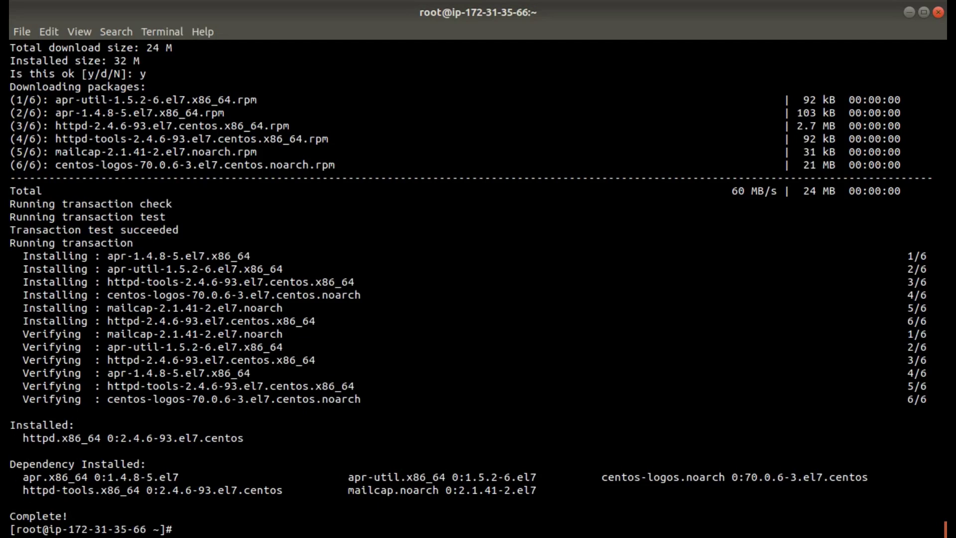
{"action": "type", "text": "netstat "}
{"action": "type", "text": "-tunlp"}
{"action": "key", "text": "Return"}
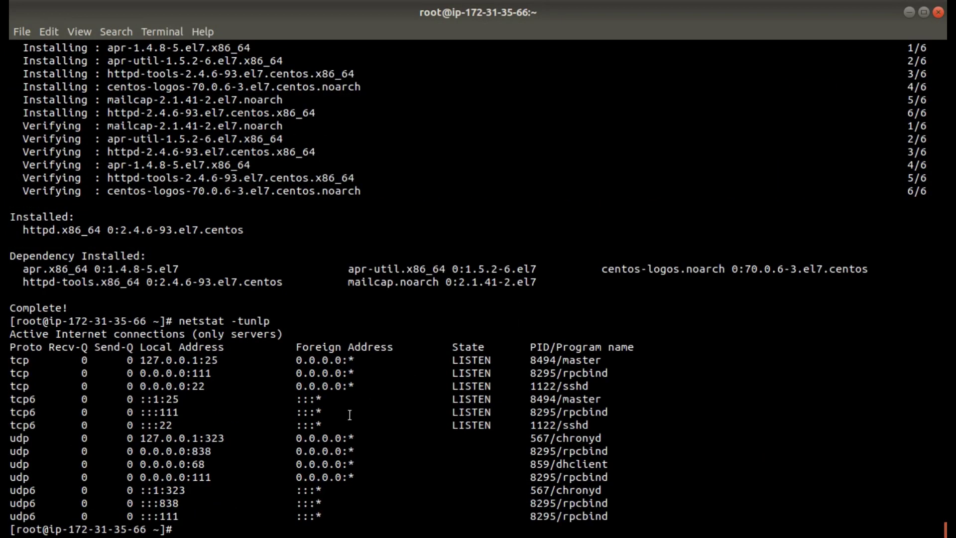
{"action": "type", "text": "systemctl "}
{"action": "type", "text": "status apache"}
- Check the httpd service status, then start it with systemctl start httpd
{"action": "key", "text": "Return"}
{"action": "type", "text": "systemctl status "}
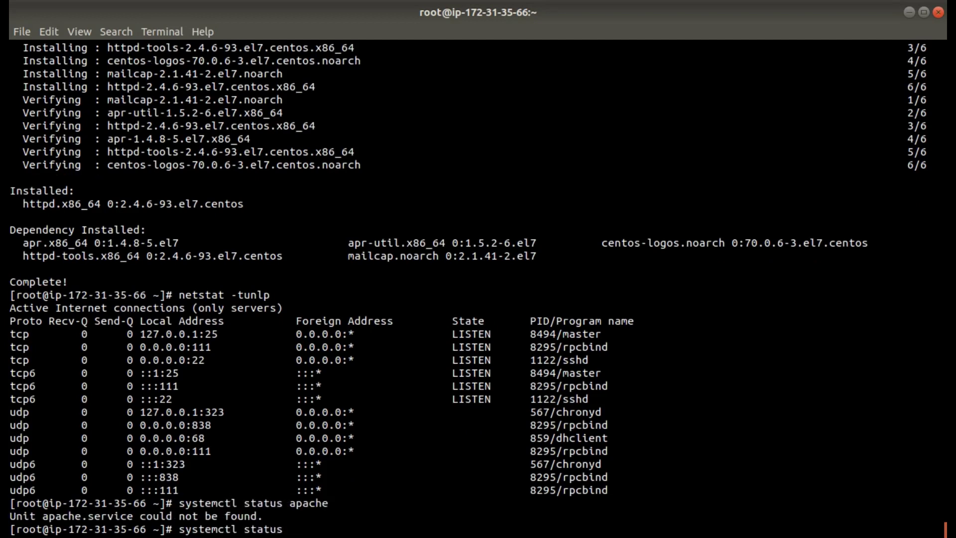
{"action": "type", "text": "http"}
{"action": "type", "text": "d"}
{"action": "key", "text": "Return"}
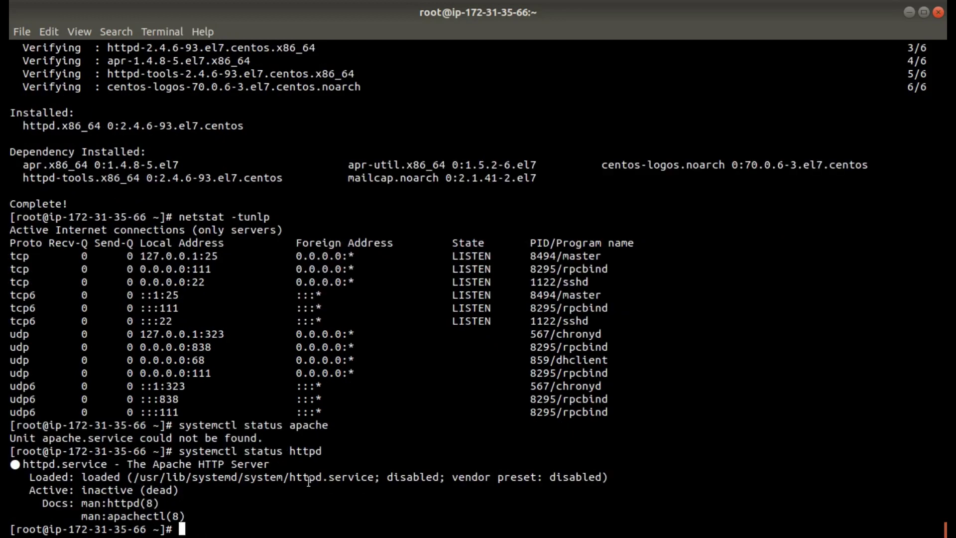
{"action": "key", "text": "Up"}
{"action": "key", "text": "Left"}
{"action": "key", "text": "Left"}
{"action": "key", "text": "Left"}
{"action": "key", "text": "Left"}
{"action": "key", "text": "Left"}
{"action": "key", "text": "BackSpace"}
{"action": "key", "text": "BackSpace"}
{"action": "key", "text": "BackSpace"}
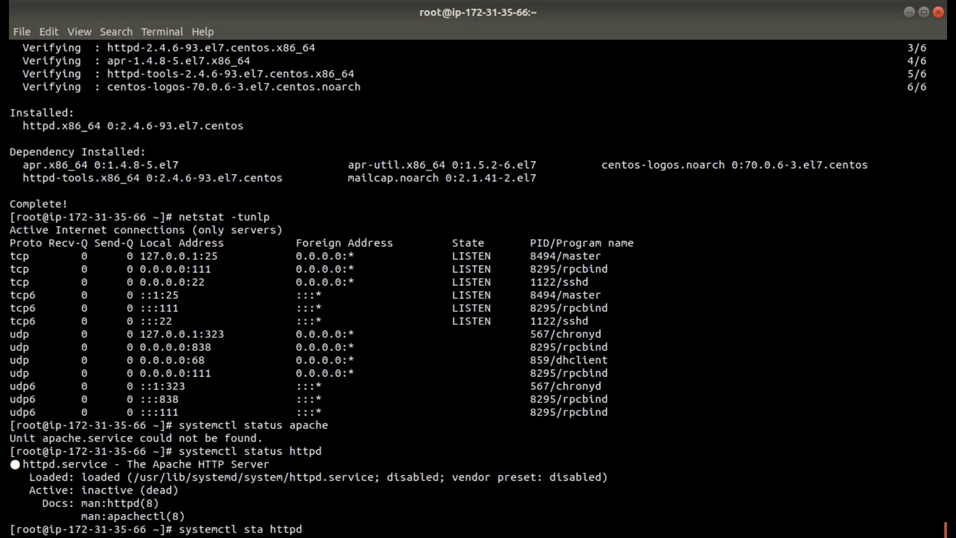
{"action": "type", "text": "rt"}
{"action": "key", "text": "Return"}
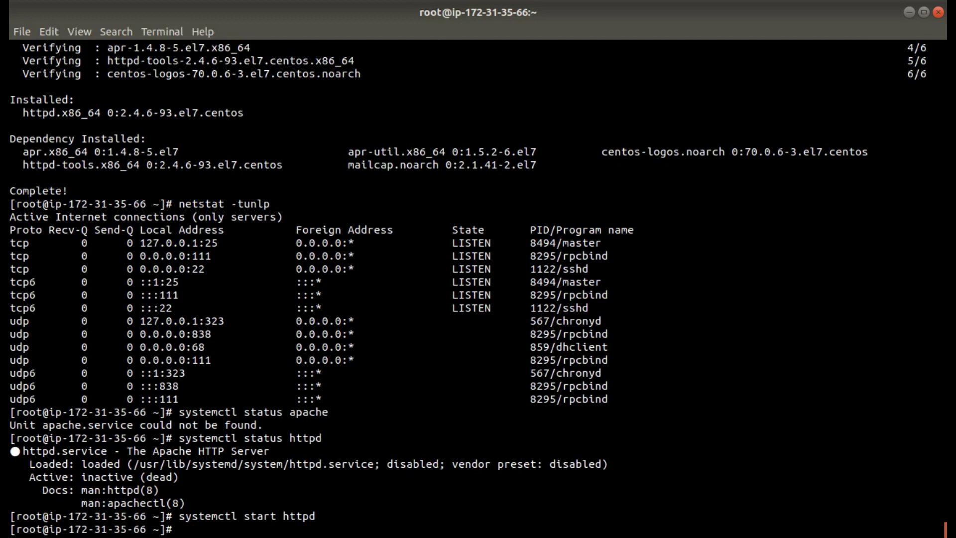
- Confirm httpd is running but disabled at boot, then run systemctl enable httpd
{"action": "key", "text": "Up"}
{"action": "key", "text": "Up"}
{"action": "key", "text": "Return"}
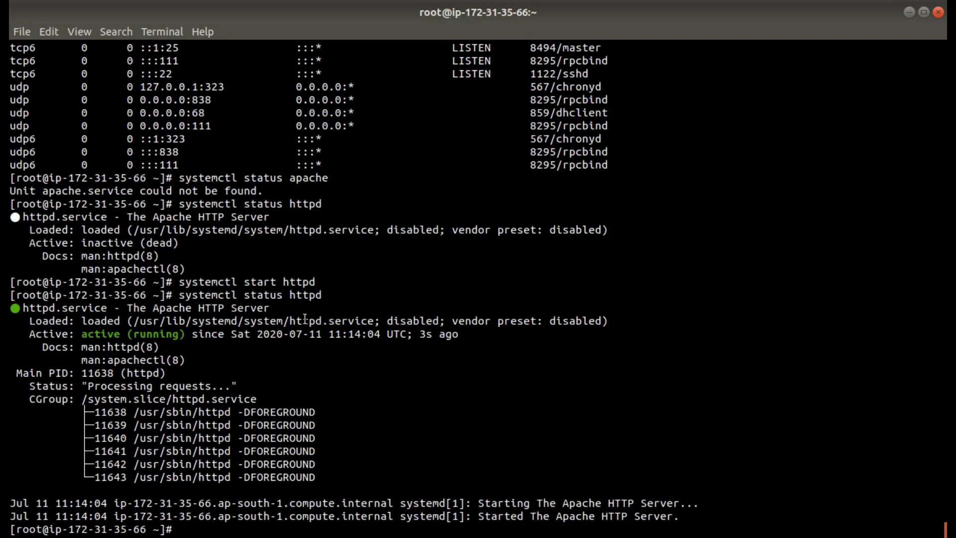
{"action": "left_click_drag", "start_coordinate": [387, 321], "coordinate": [435, 319]}
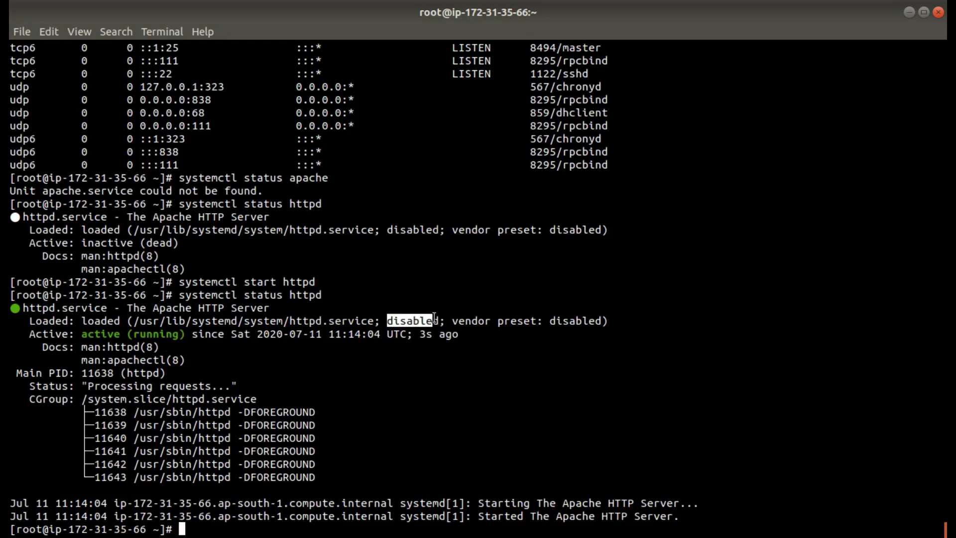
{"action": "left_click", "coordinate": [435, 319]}
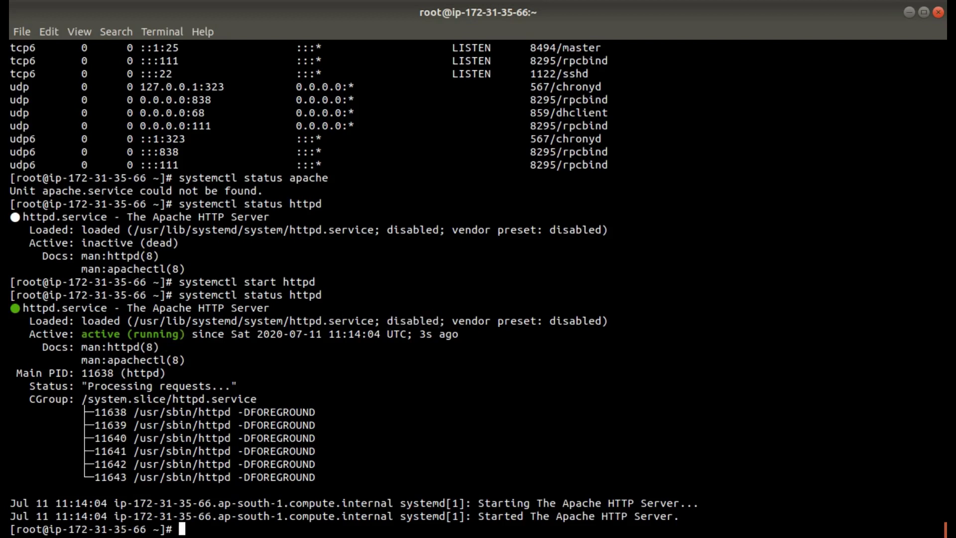
{"action": "key", "text": "Up"}
{"action": "key", "text": "Left"}
{"action": "key", "text": "Left"}
{"action": "key", "text": "Left"}
{"action": "key", "text": "Left"}
{"action": "key", "text": "Left"}
{"action": "key", "text": "BackSpace"}
{"action": "key", "text": "BackSpace"}
{"action": "key", "text": "BackSpace"}
{"action": "key", "text": "BackSpace"}
{"action": "key", "text": "BackSpace"}
{"action": "type", "text": "enable"}
{"action": "key", "text": "Return"}
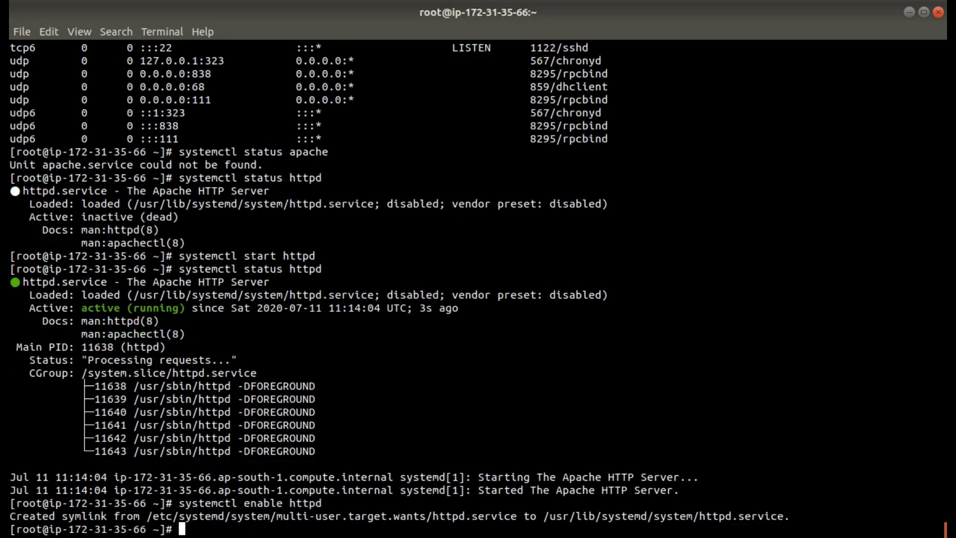
- Recheck httpd status to confirm it is active and enabled
{"action": "key", "text": "Up"}
{"action": "key", "text": "Up"}
{"action": "key", "text": "Return"}
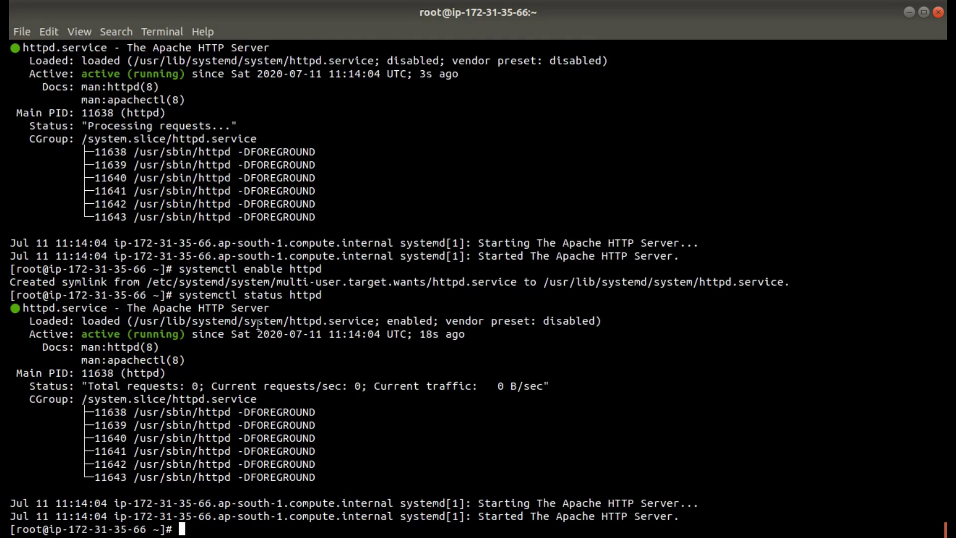
{"action": "left_click_drag", "start_coordinate": [387, 320], "coordinate": [429, 321]}
{"action": "left_click", "coordinate": [431, 321]}
- Copy the instance's Public DNS (IPv4) address and load it in a new browser tab
{"action": "left_click", "coordinate": [18, 302]}
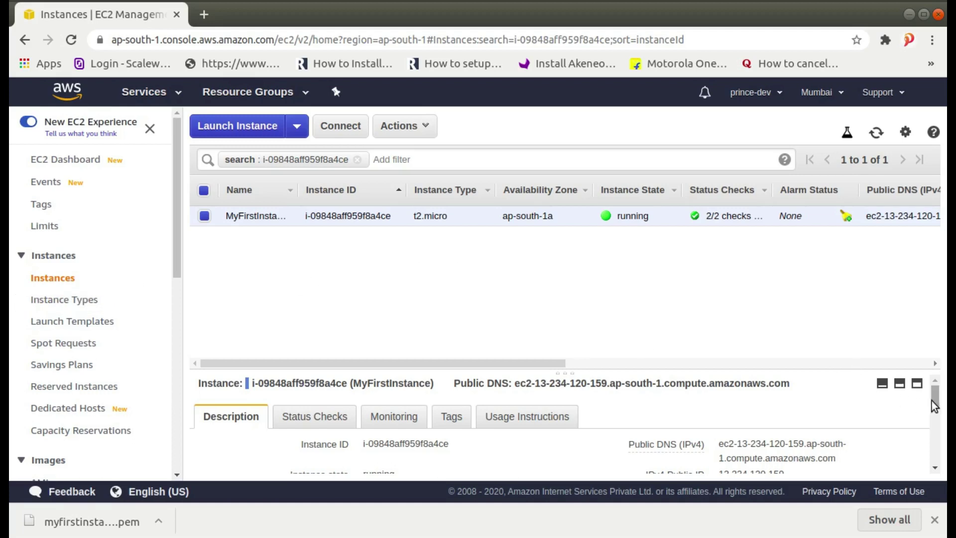
{"action": "left_click_drag", "start_coordinate": [934, 397], "coordinate": [935, 402]}
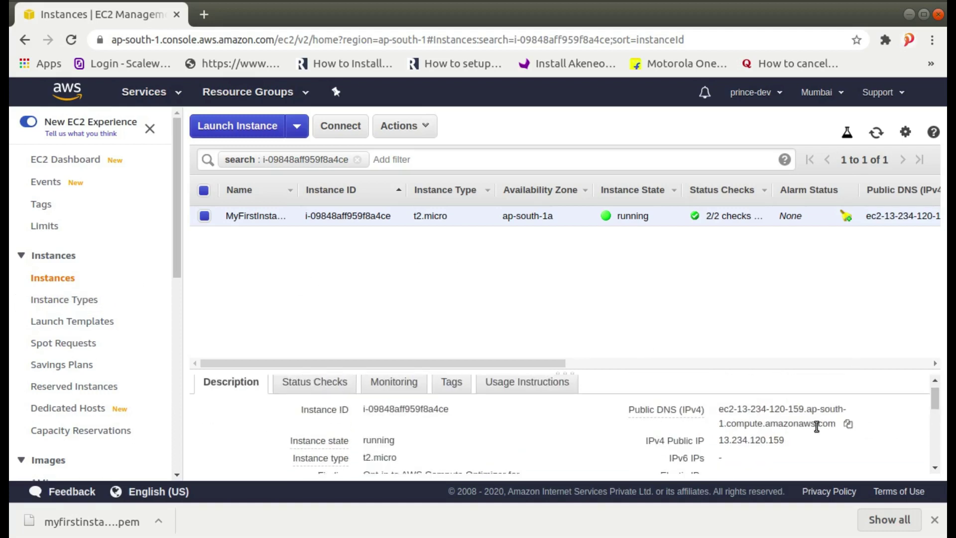
{"action": "left_click", "coordinate": [845, 424]}
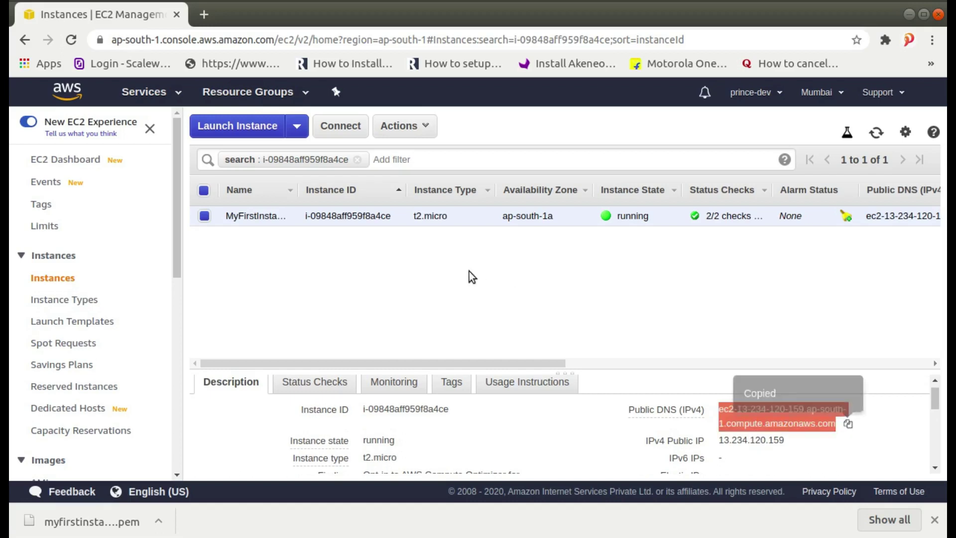
{"action": "left_click", "coordinate": [203, 14]}
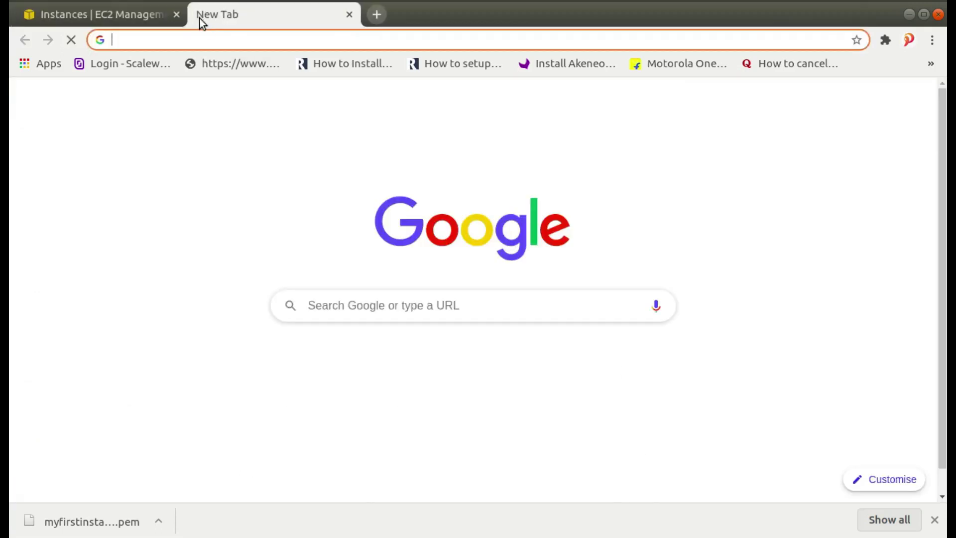
{"action": "left_click", "coordinate": [212, 34]}
{"action": "key", "text": "ctrl+v"}
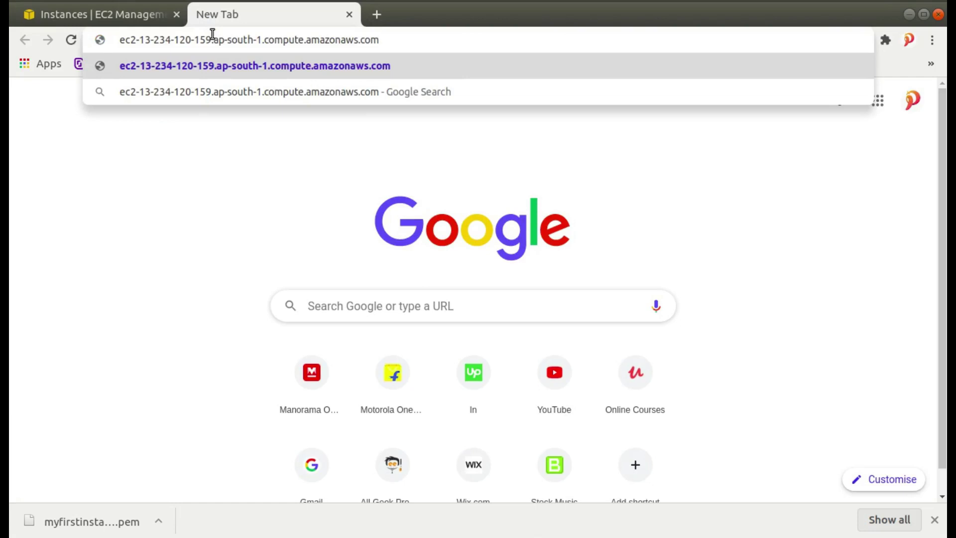
{"action": "key", "text": "Return"}
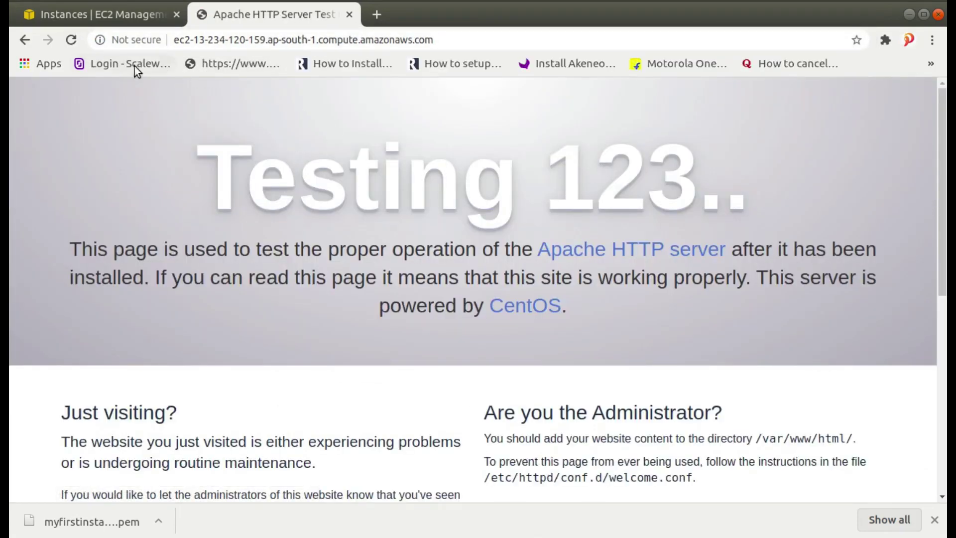
- Copy the IPv4 public IP 13.234.120.159 and load it in another new tab
{"action": "left_click", "coordinate": [109, 8]}
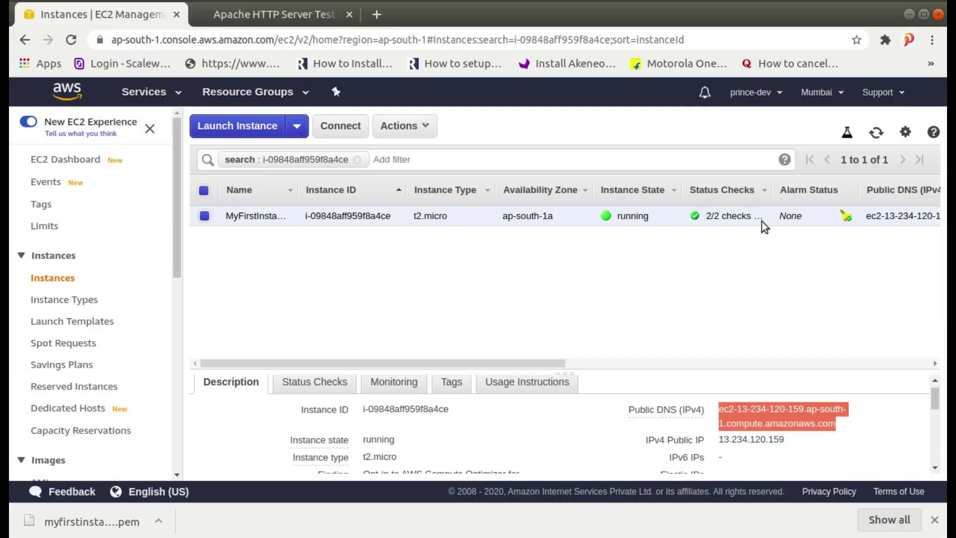
{"action": "scroll", "coordinate": [932, 395], "scroll_direction": "down", "scroll_amount": 1}
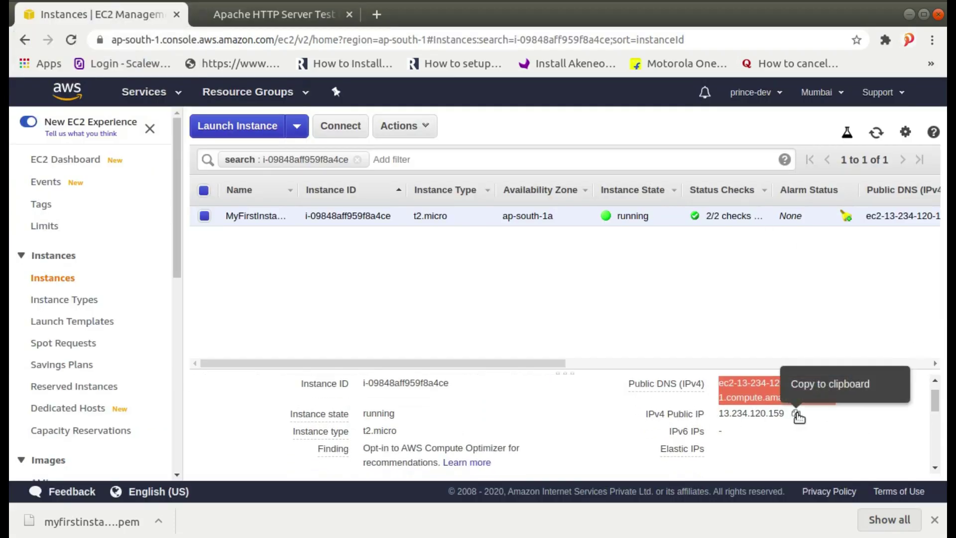
{"action": "left_click", "coordinate": [797, 415]}
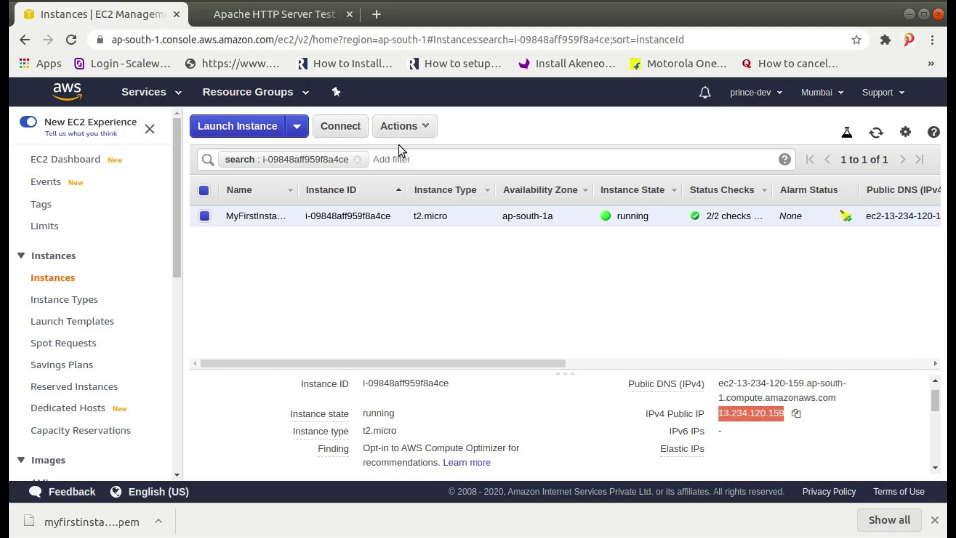
{"action": "left_click", "coordinate": [376, 16]}
{"action": "key", "text": "ctrl+v"}
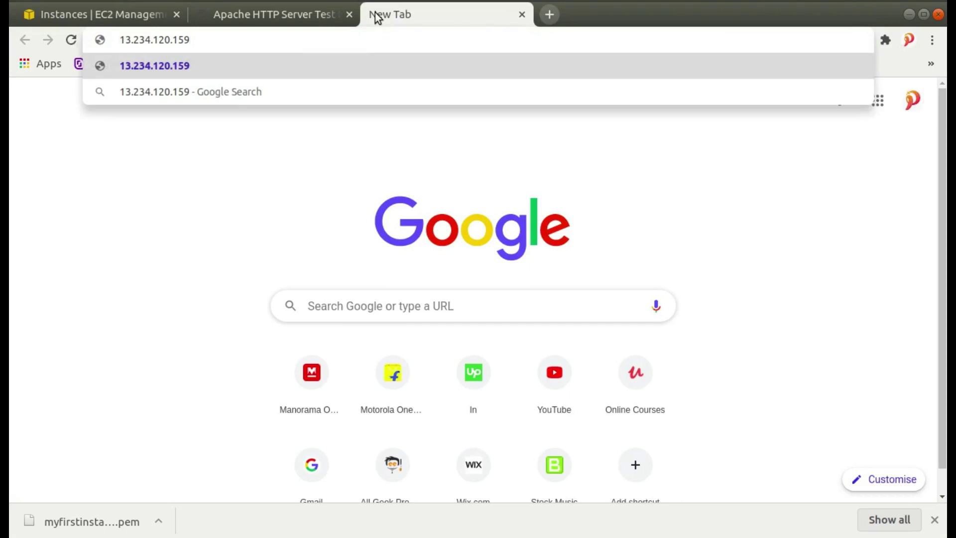
{"action": "key", "text": "Return"}
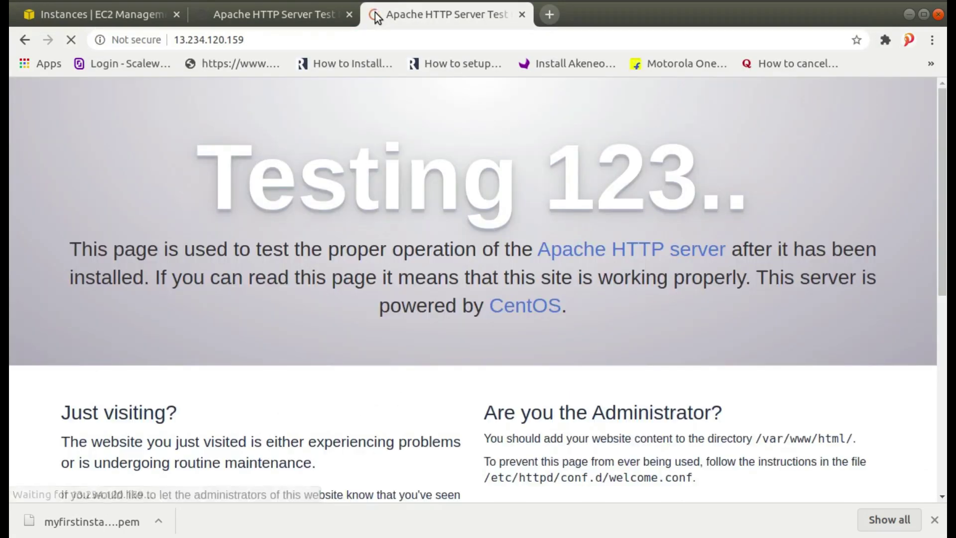